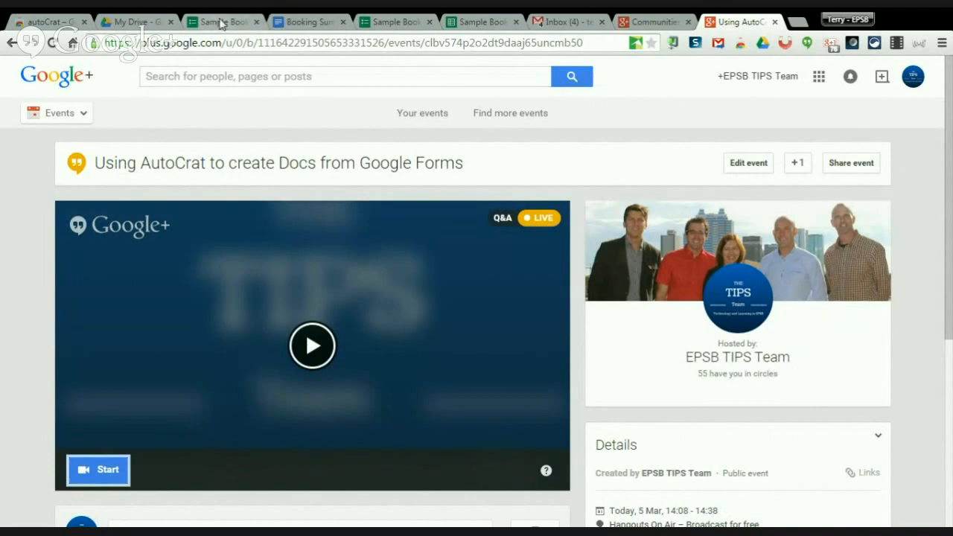
# Scroll through the Sample Booking form's questions, then switch to the Booking Summary template doc.
pyautogui.click(222, 23)
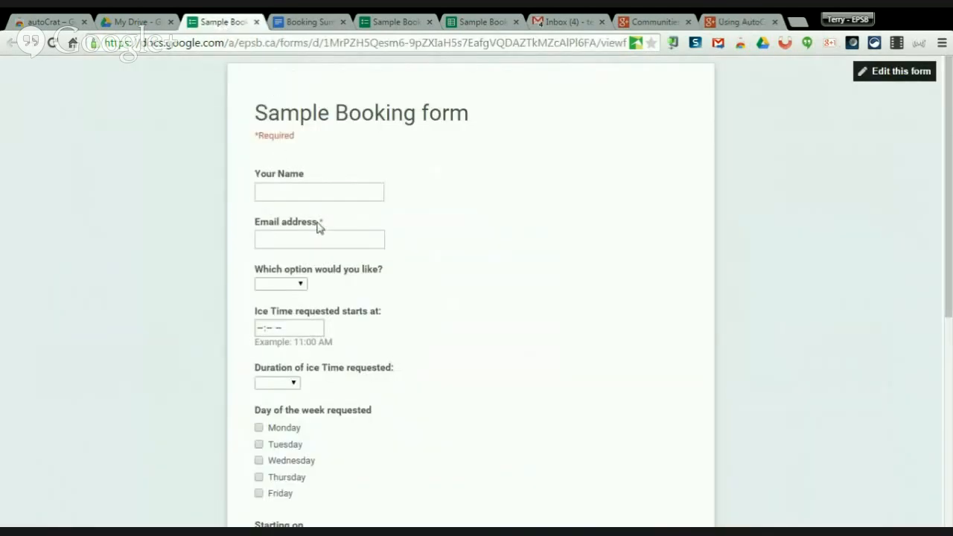
pyautogui.moveTo(949, 170); pyautogui.dragTo(934, 247)
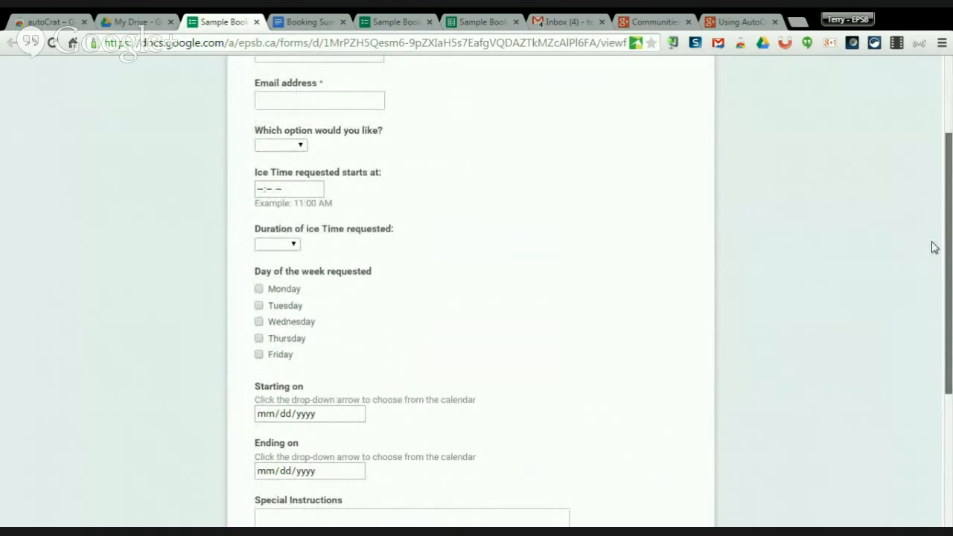
pyautogui.moveTo(935, 247); pyautogui.dragTo(929, 373)
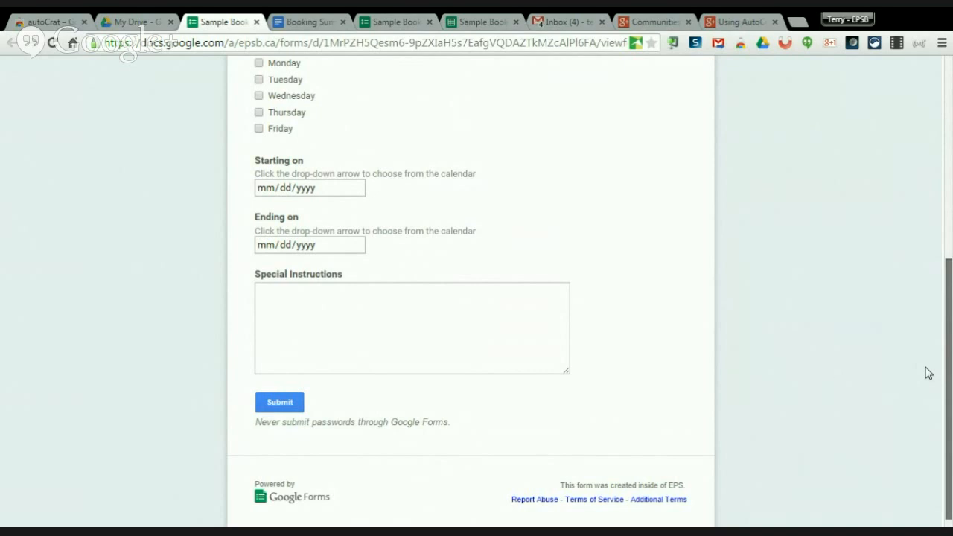
pyautogui.scroll(5, 928, 370)
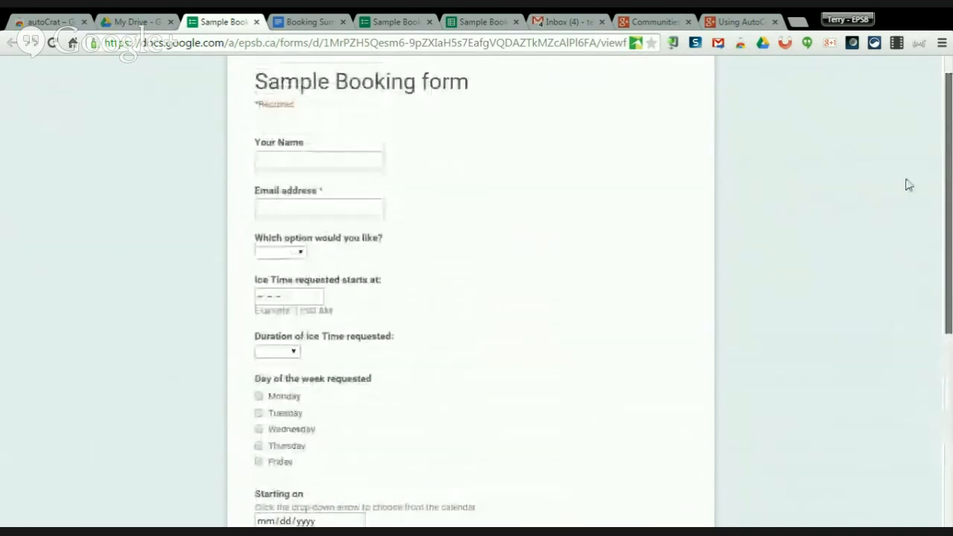
pyautogui.moveTo(908, 185); pyautogui.dragTo(886, 157)
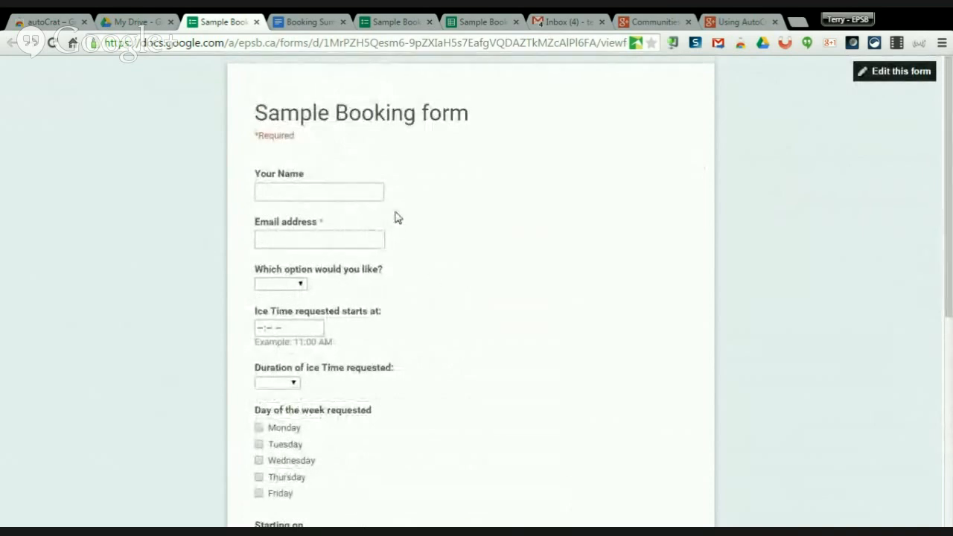
pyautogui.click(307, 22)
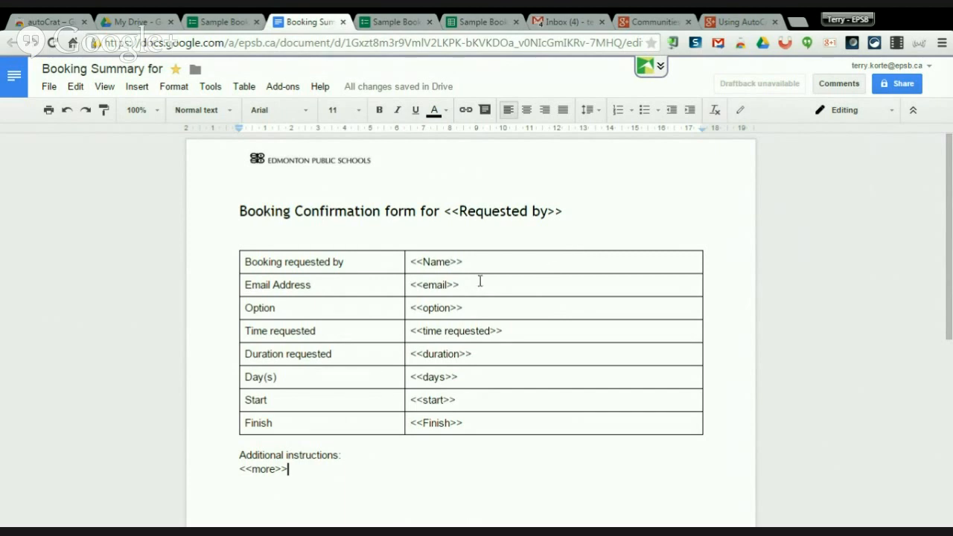
pyautogui.click(440, 263)
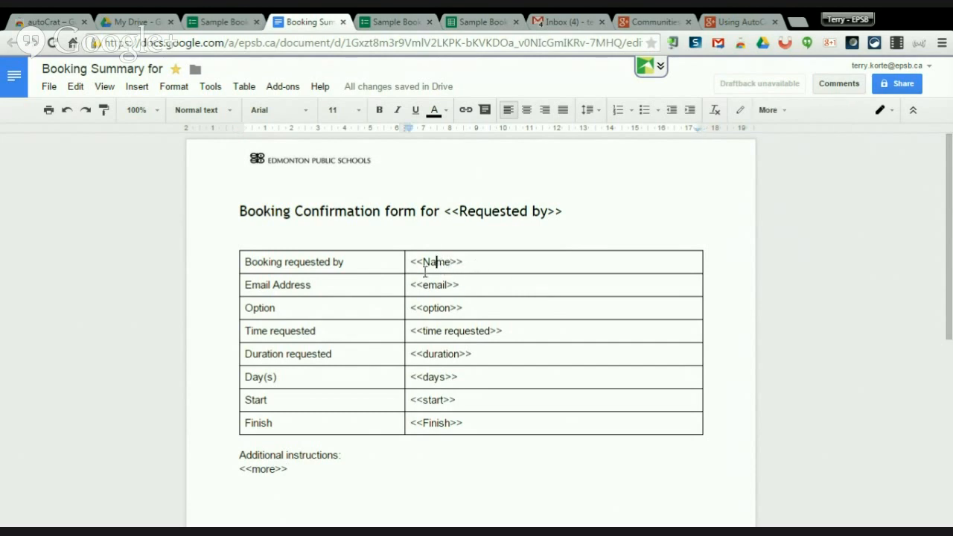
pyautogui.moveTo(244, 267); pyautogui.dragTo(342, 262)
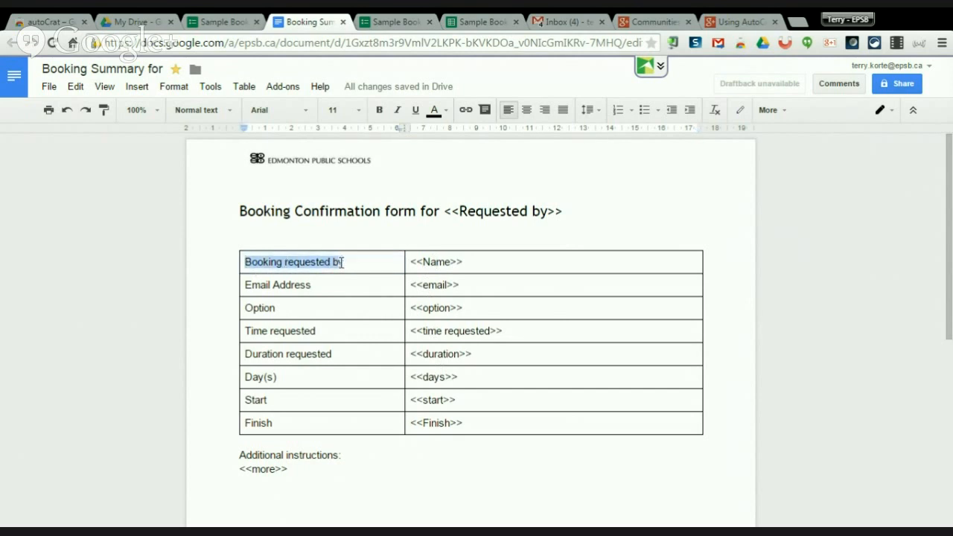
pyautogui.click(227, 22)
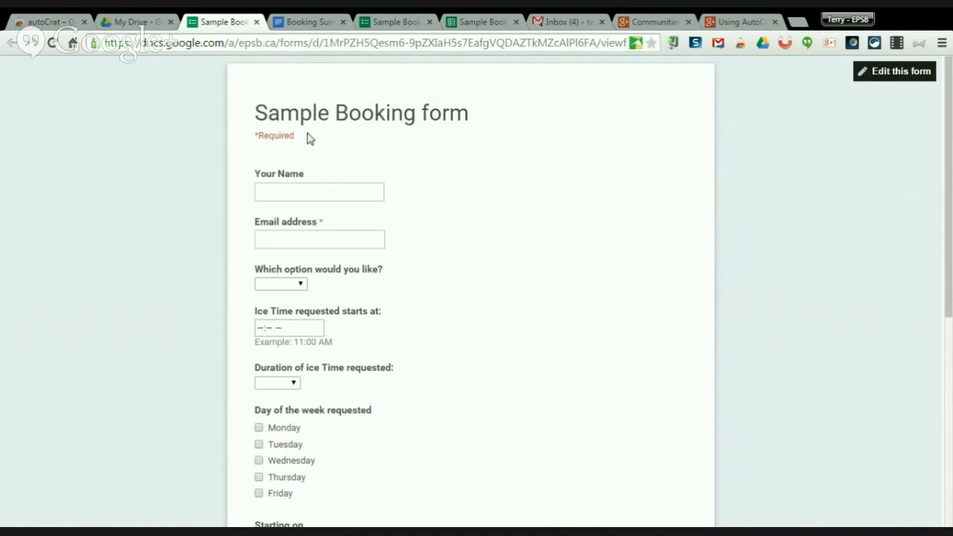
pyautogui.click(307, 23)
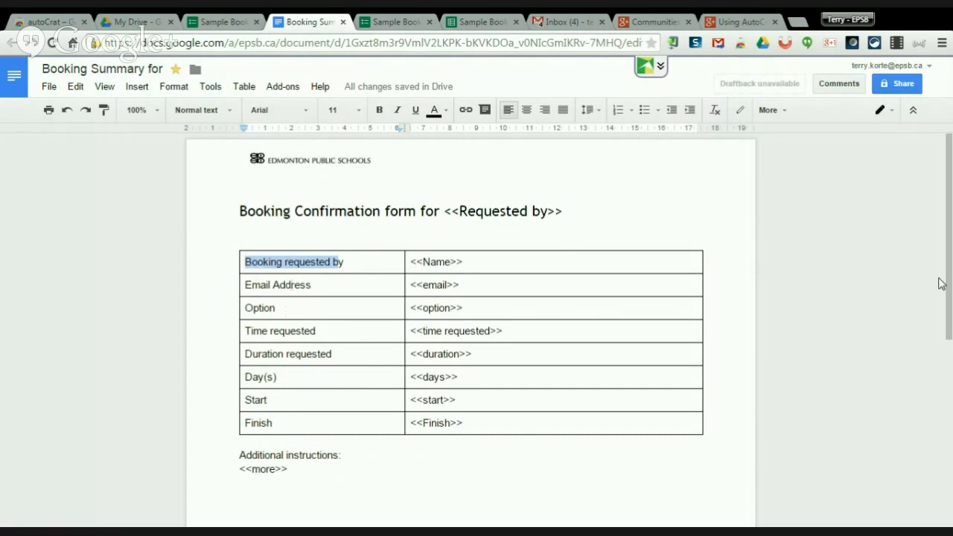
pyautogui.moveTo(951, 281); pyautogui.dragTo(948, 280)
pyautogui.moveTo(445, 211); pyautogui.dragTo(564, 213)
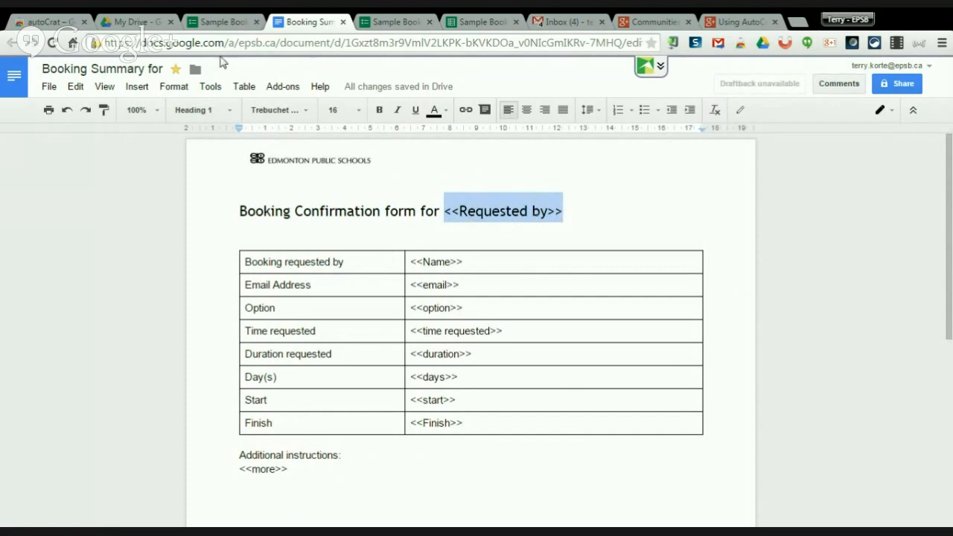
pyautogui.click(222, 26)
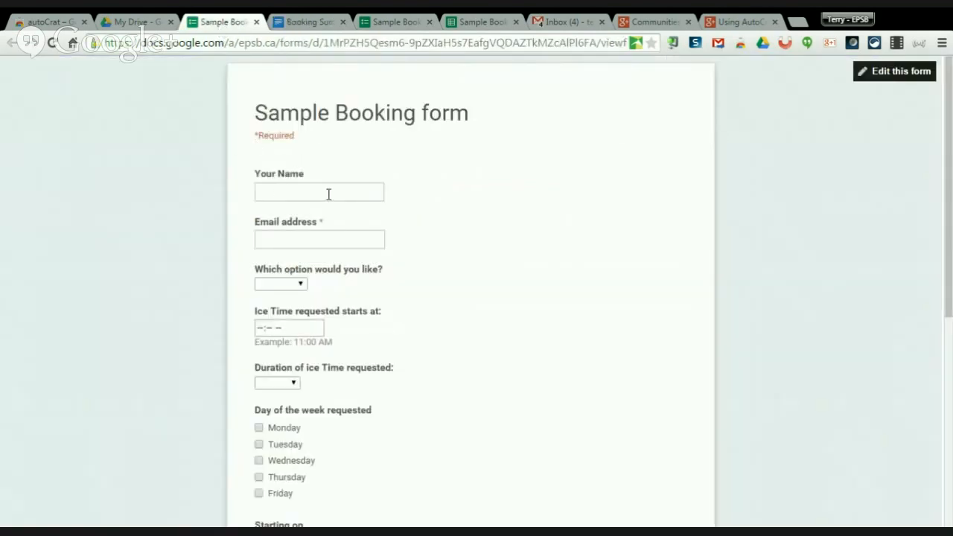
pyautogui.click(307, 22)
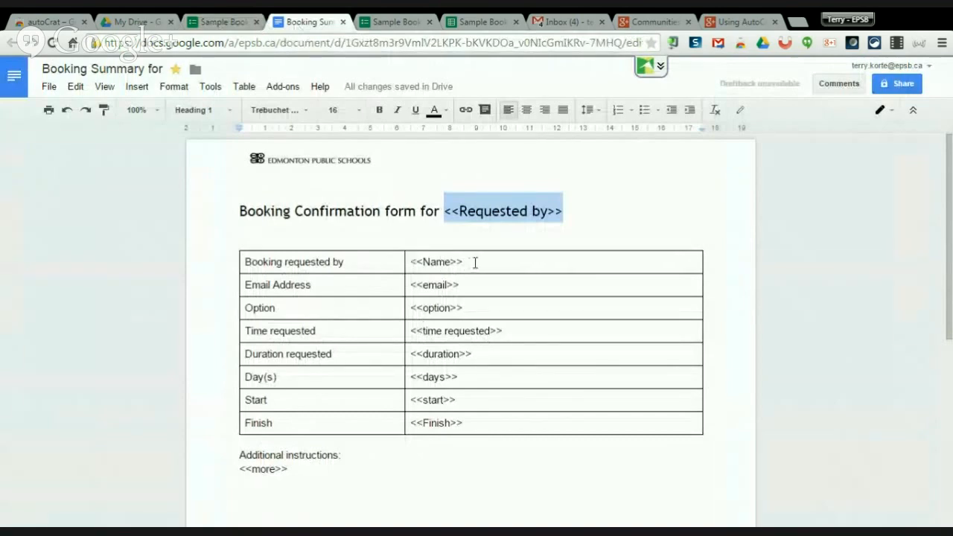
# Make the table's first row, 'Booking requested by' and <<Name>>, bold blue text.
pyautogui.moveTo(474, 261); pyautogui.dragTo(305, 262)
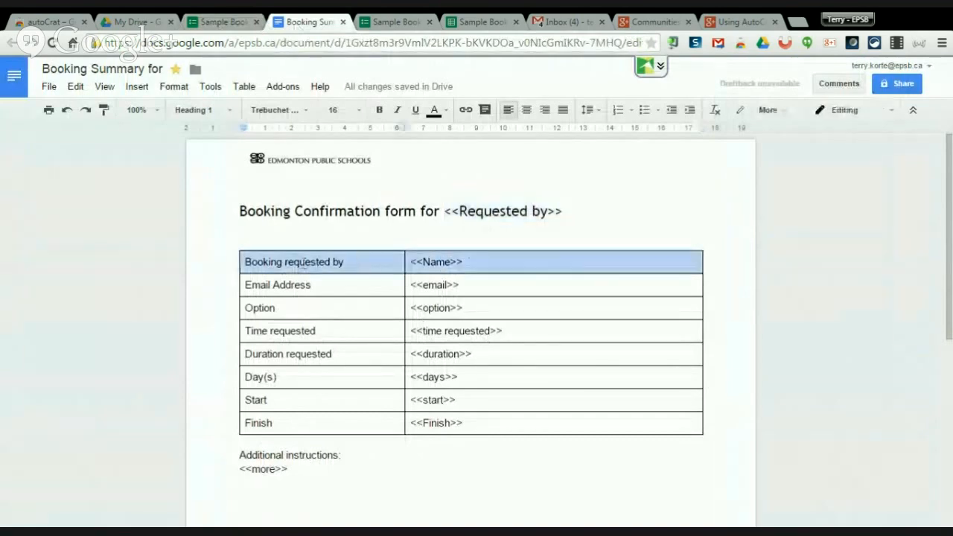
pyautogui.click(434, 112)
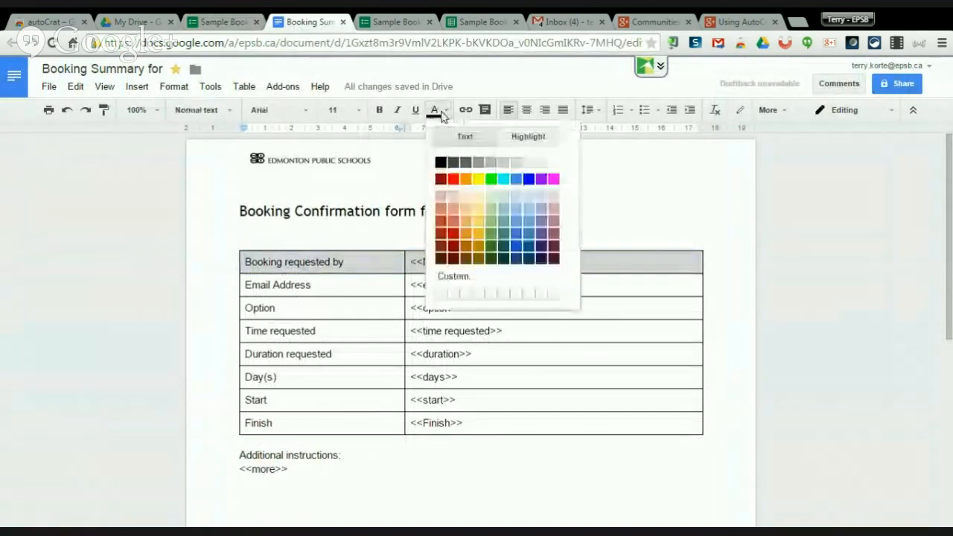
pyautogui.click(529, 180)
pyautogui.click(379, 110)
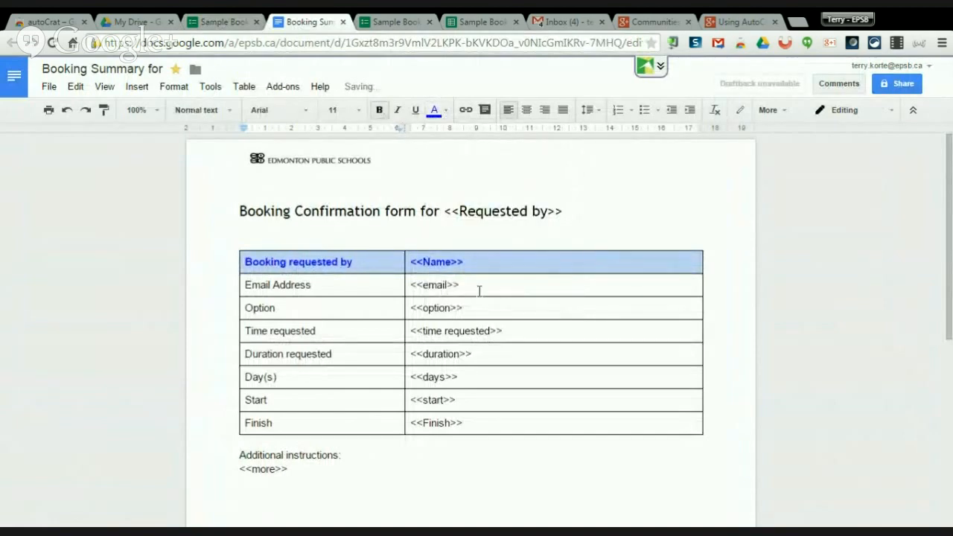
pyautogui.click(419, 231)
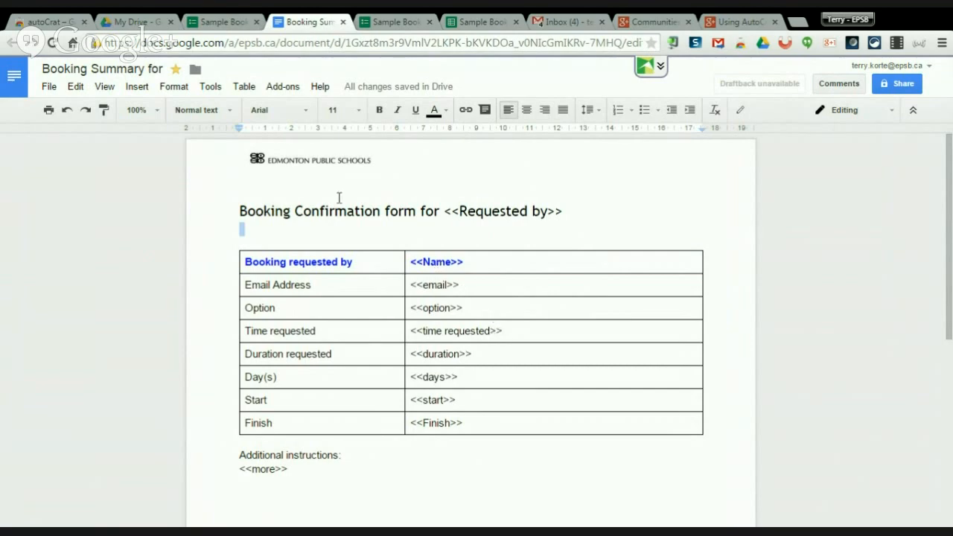
pyautogui.click(223, 22)
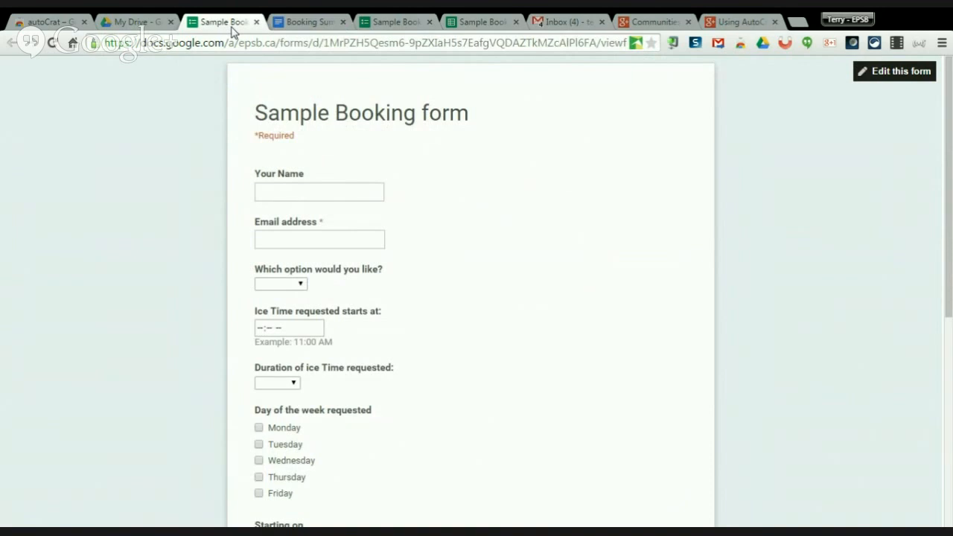
pyautogui.click(300, 23)
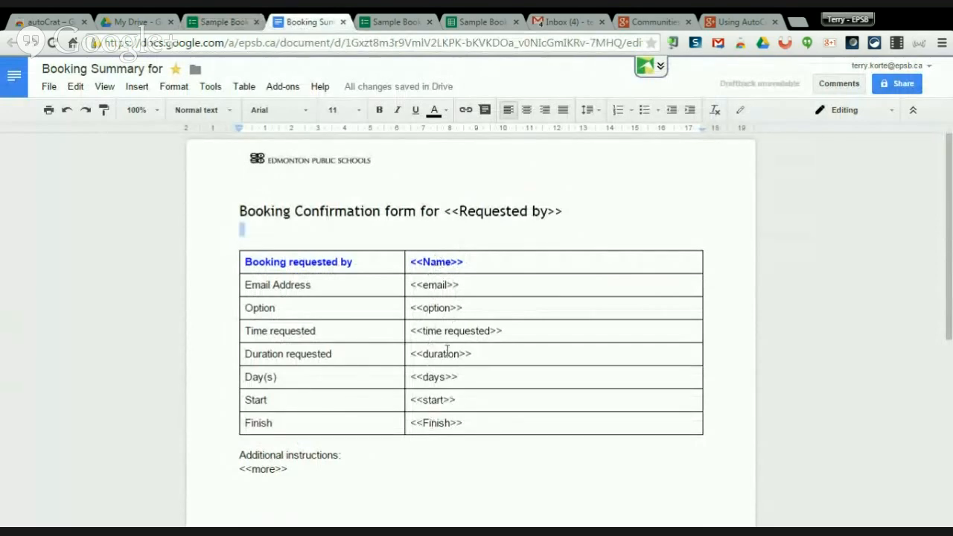
# Scroll through the questions in the form editor, then open the Sample Booking form (Responses) spreadsheet.
pyautogui.click(395, 22)
pyautogui.scroll(8, 457, 234)
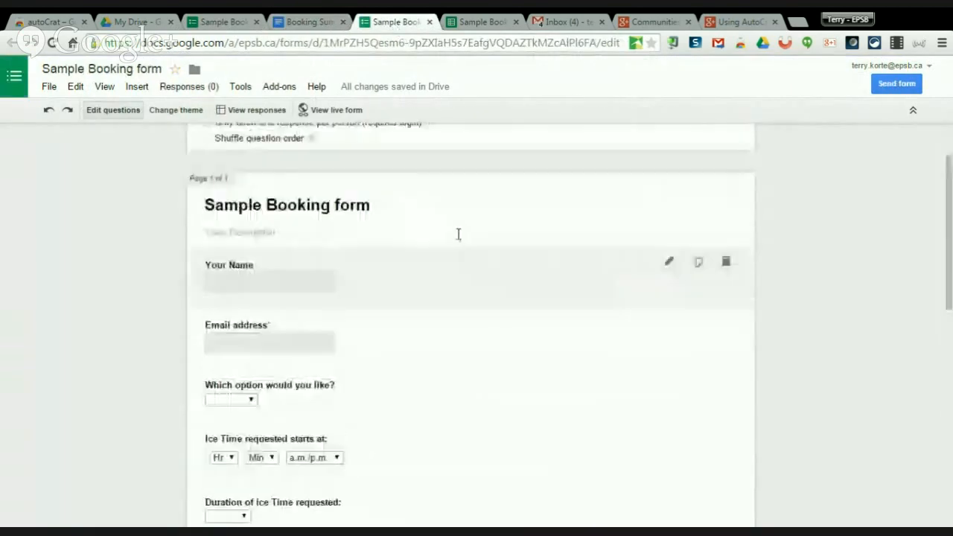
pyautogui.scroll(-1, 457, 234)
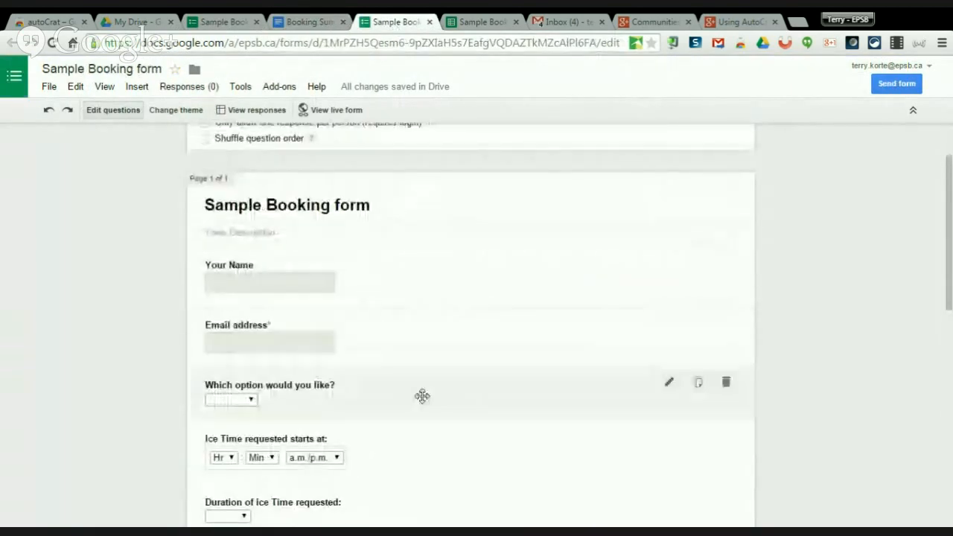
pyautogui.scroll(-1, 473, 408)
pyautogui.scroll(-3, 472, 408)
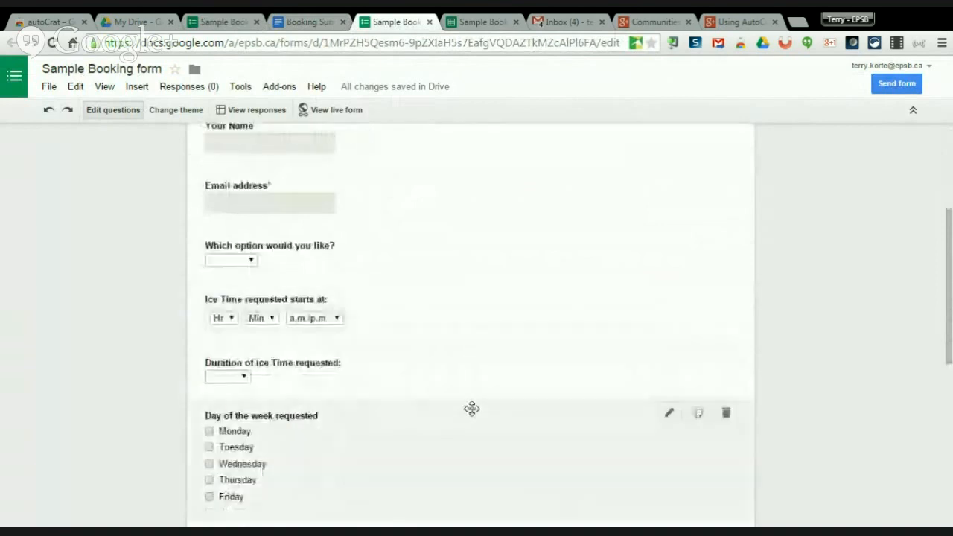
pyautogui.scroll(1, 472, 408)
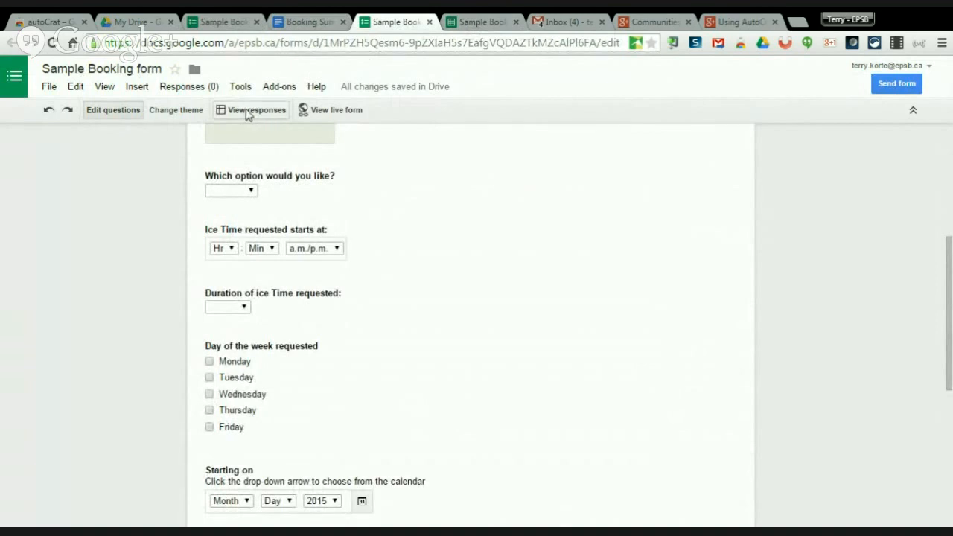
pyautogui.click(465, 23)
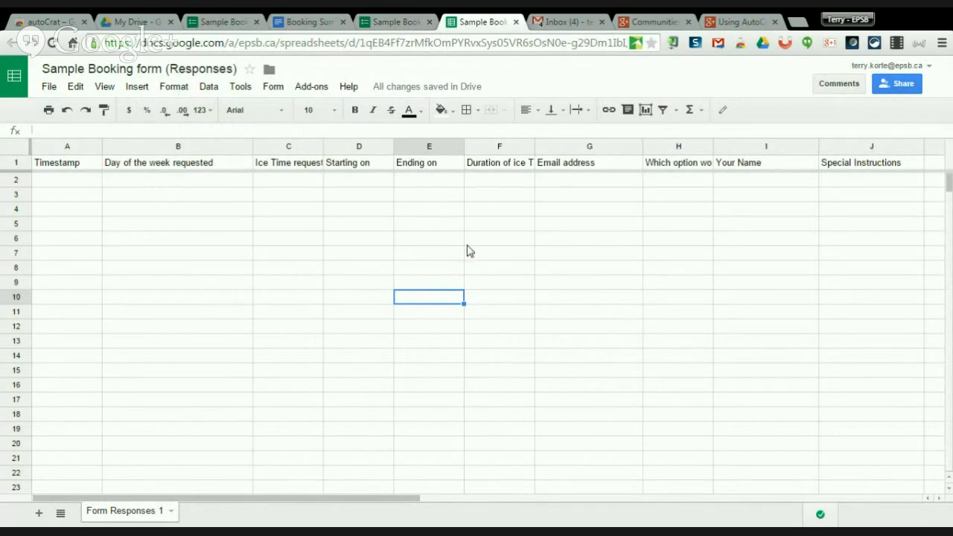
pyautogui.click(309, 88)
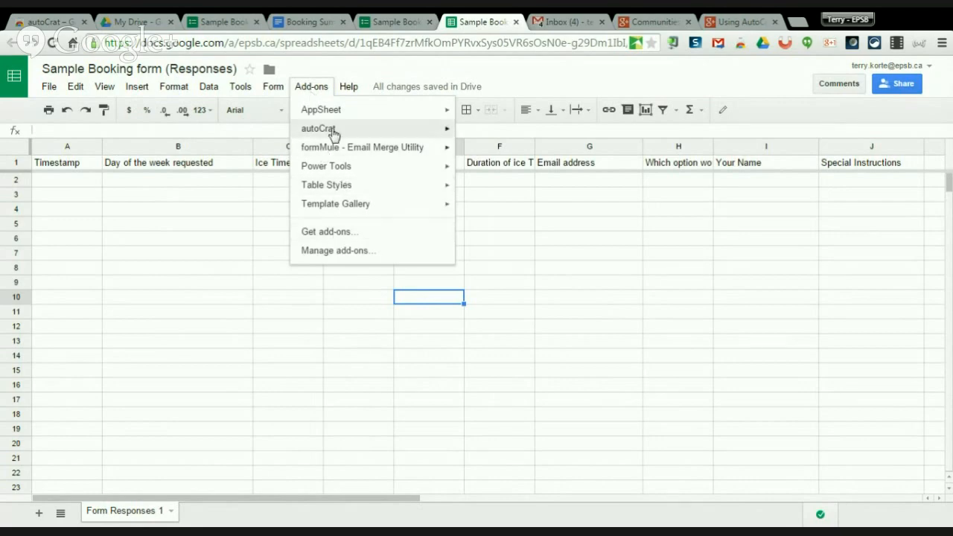
pyautogui.moveTo(335, 132)
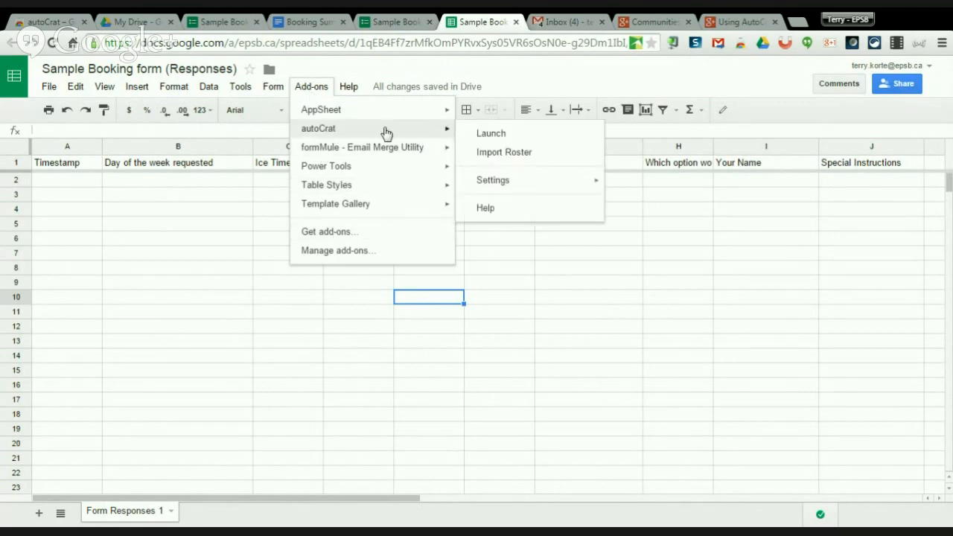
pyautogui.click(349, 233)
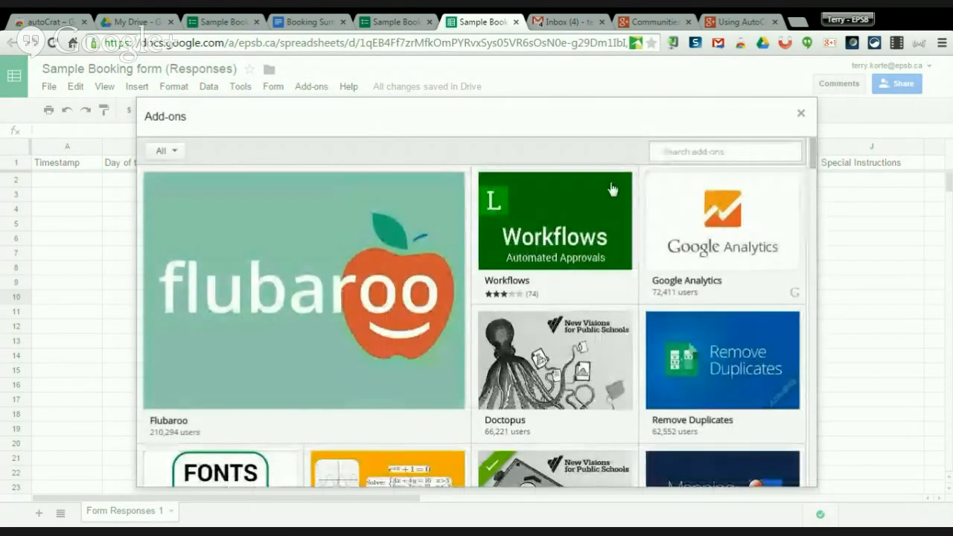
pyautogui.click(675, 149)
pyautogui.write('autocrat')
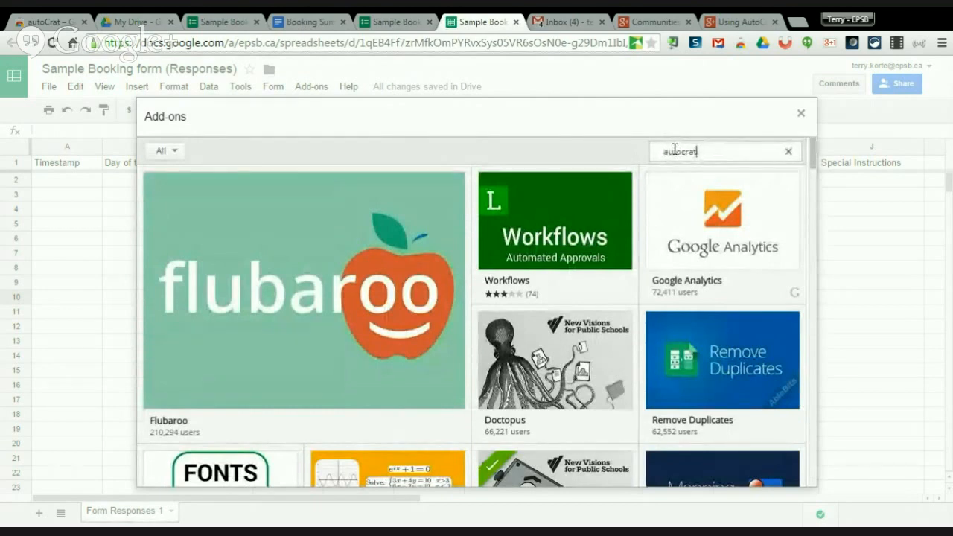
pyautogui.press('Return')
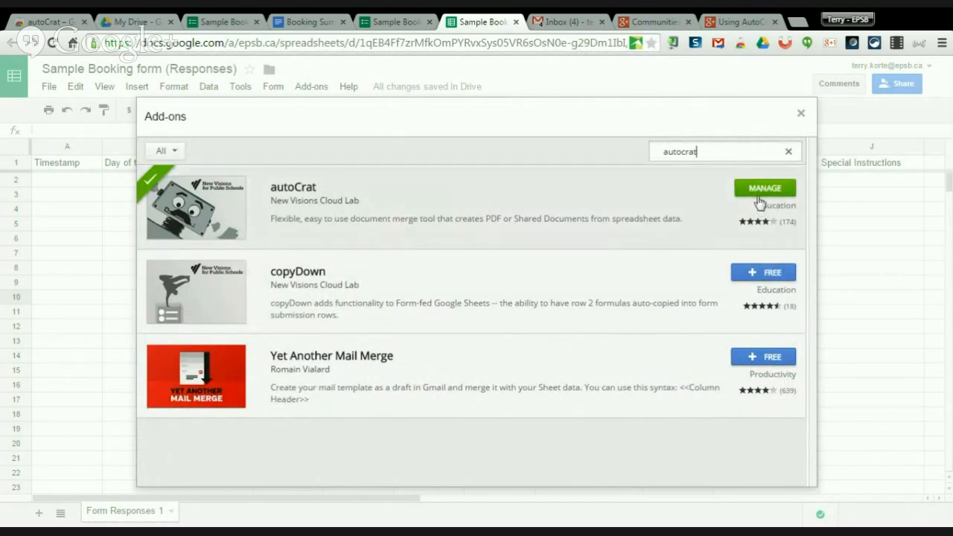
pyautogui.click(802, 116)
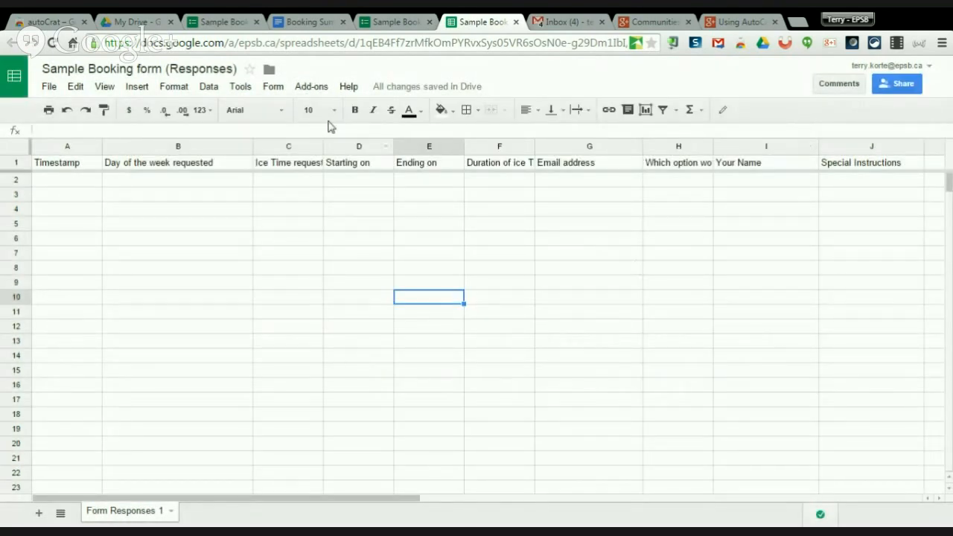
# Launch autoCrat from the Add-ons menu and start a new merge job.
pyautogui.click(312, 89)
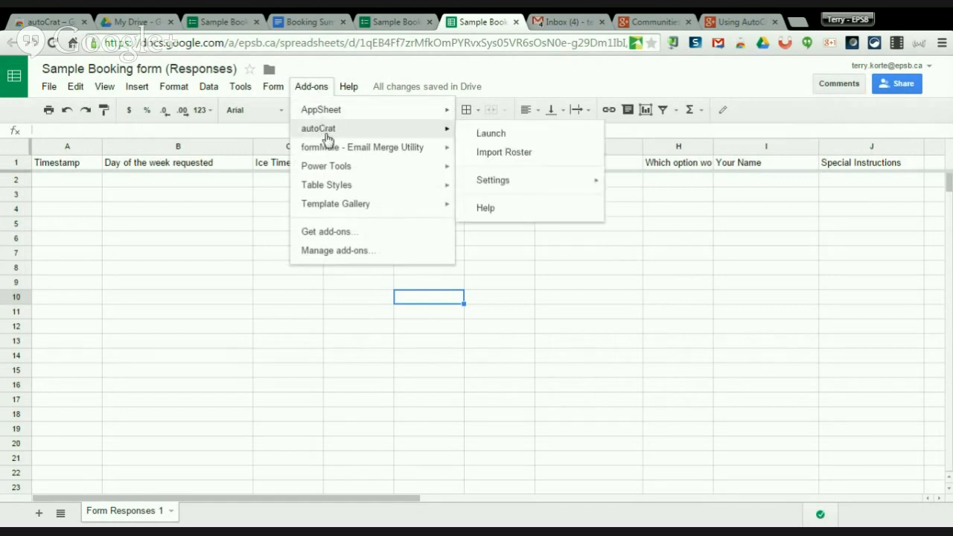
pyautogui.moveTo(325, 129)
pyautogui.click(491, 136)
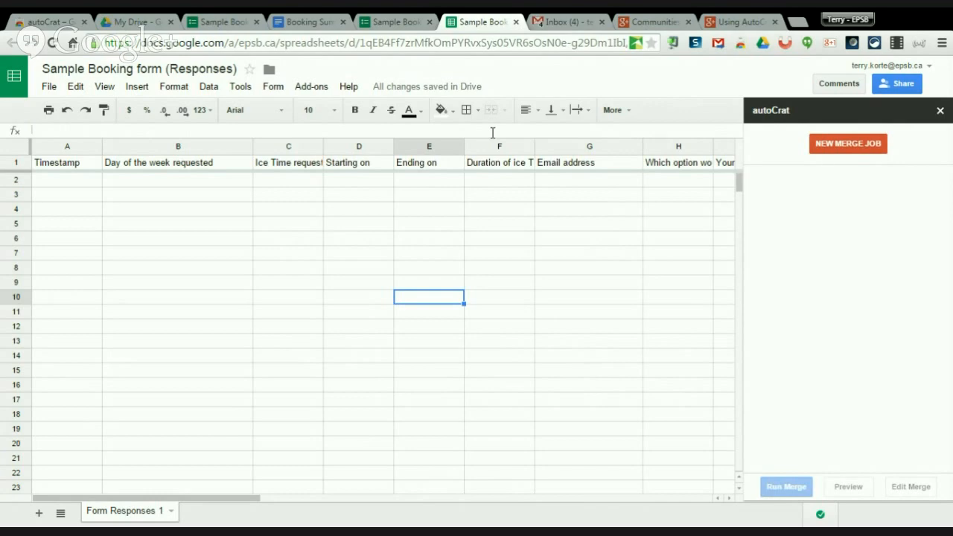
pyautogui.click(309, 21)
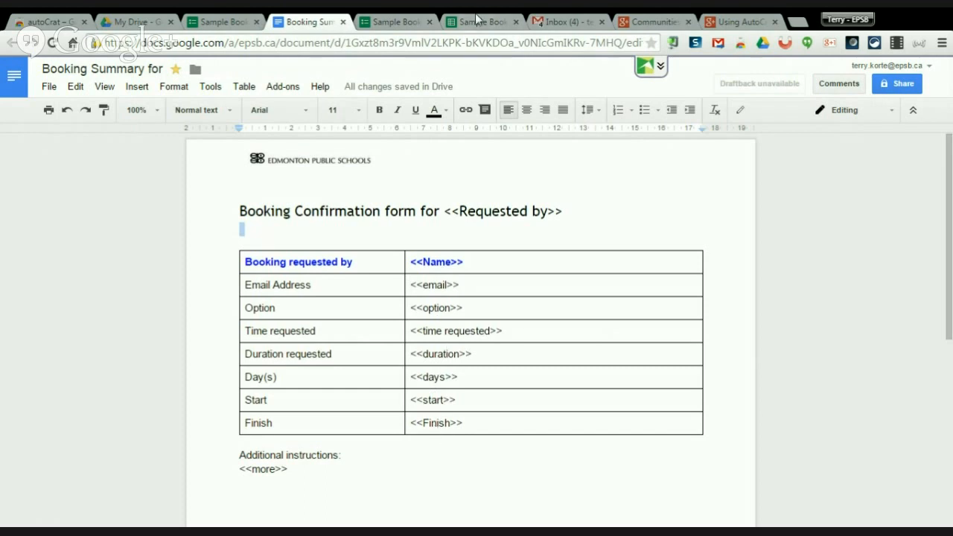
pyautogui.click(475, 24)
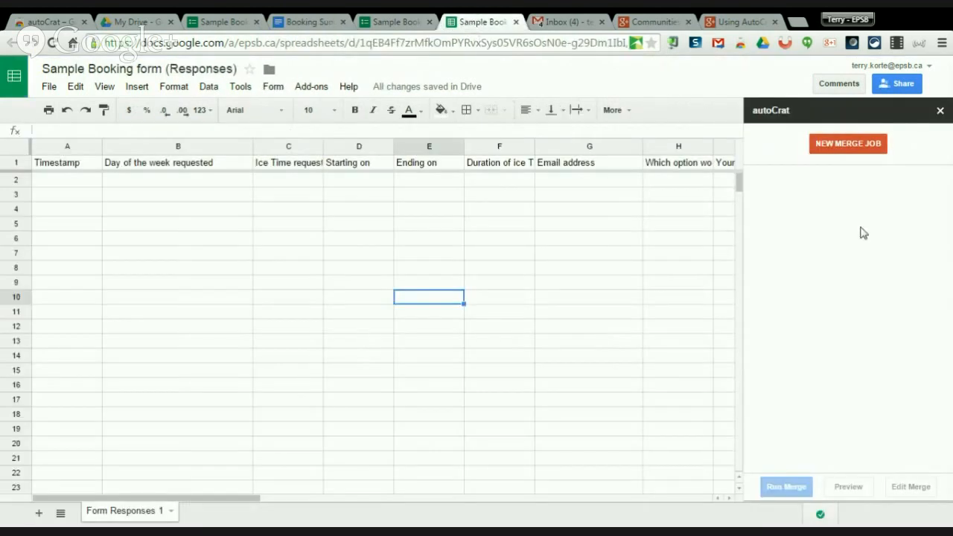
pyautogui.click(848, 146)
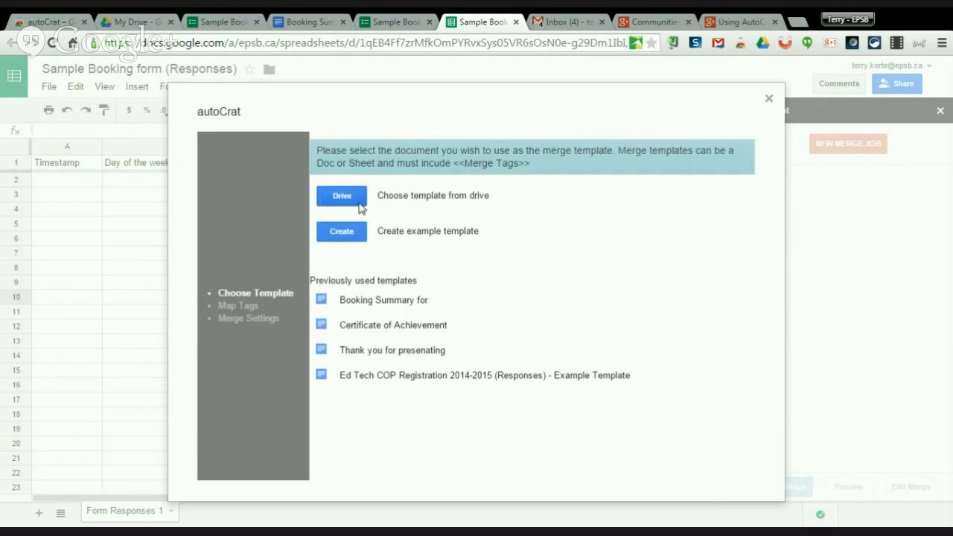
# Pick 'Booking Summary for' from the previously used templates.
pyautogui.click(323, 305)
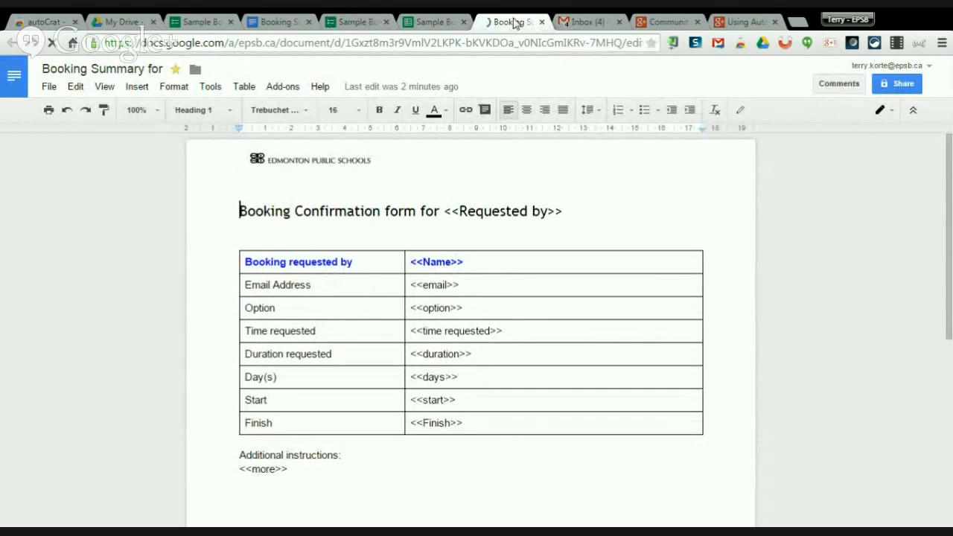
pyautogui.click(436, 28)
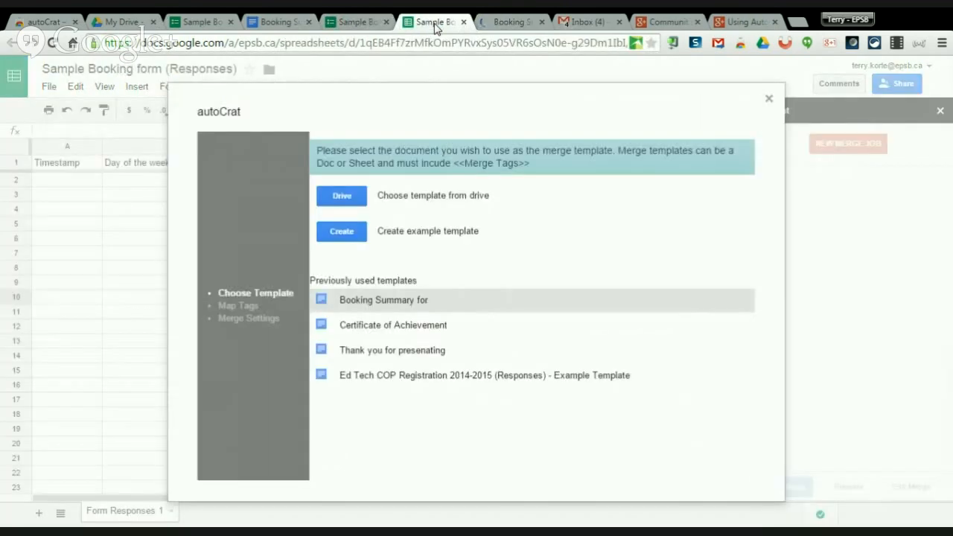
# Name the merge job 'new Booking form' and check the template's merge tags.
pyautogui.click(472, 303)
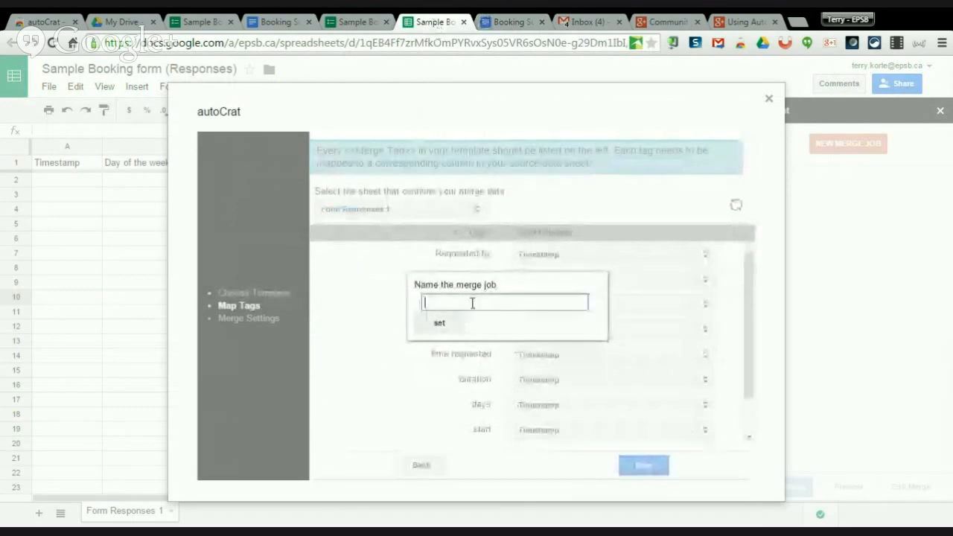
pyautogui.write('new Booking form')
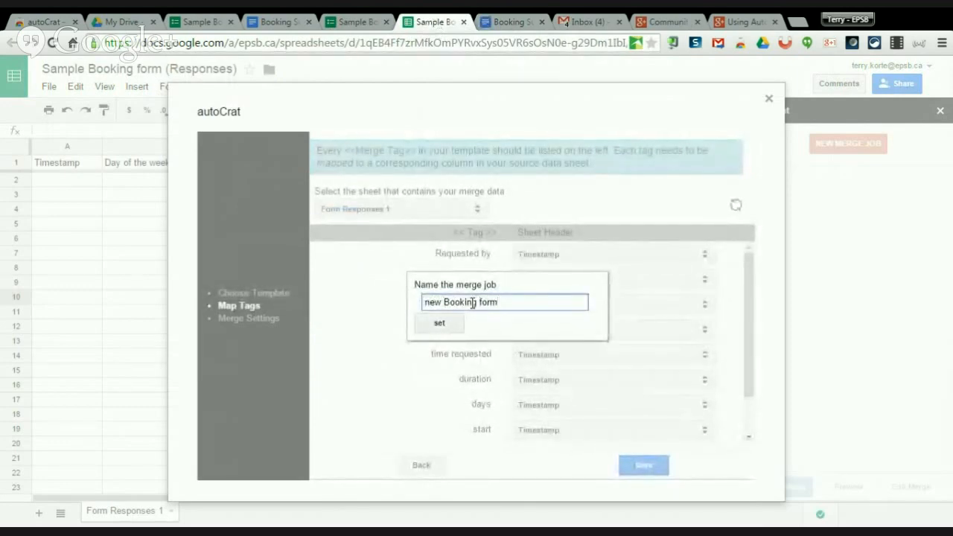
pyautogui.click(438, 328)
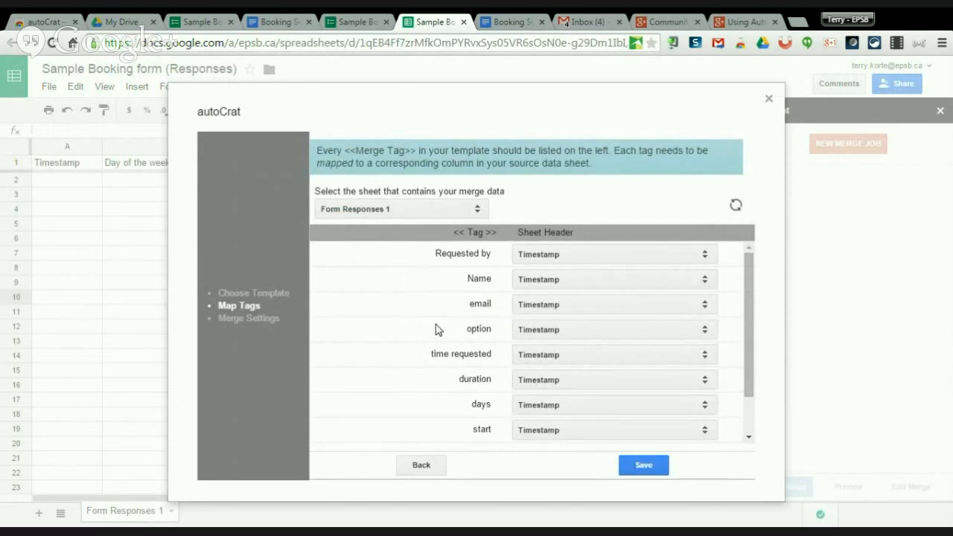
pyautogui.click(503, 24)
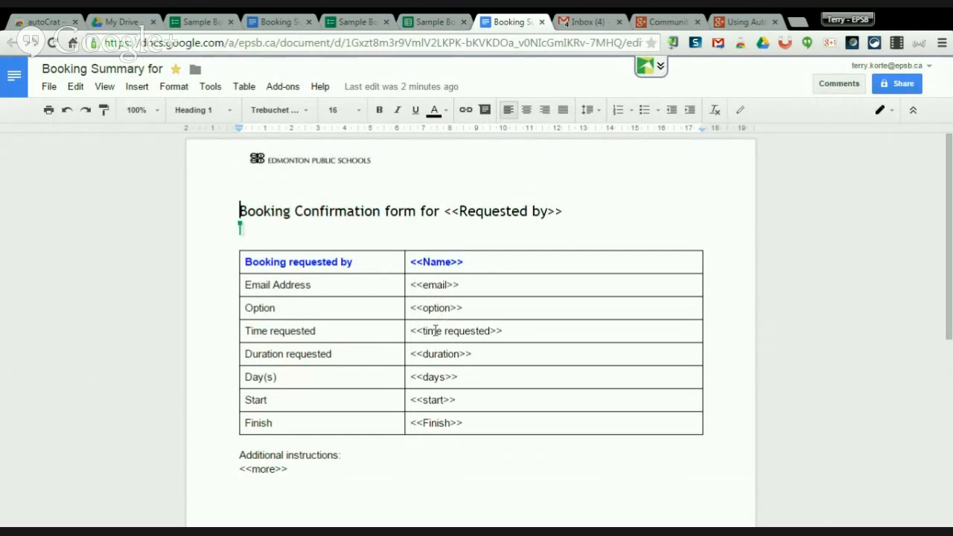
pyautogui.click(436, 23)
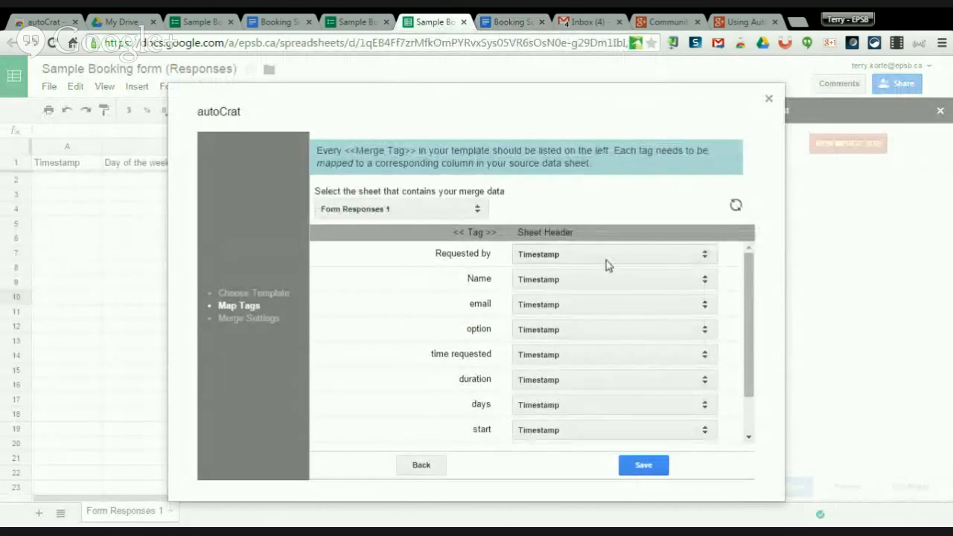
# Map Requested by and Name to Your Name, and email to Email address.
pyautogui.click(563, 259)
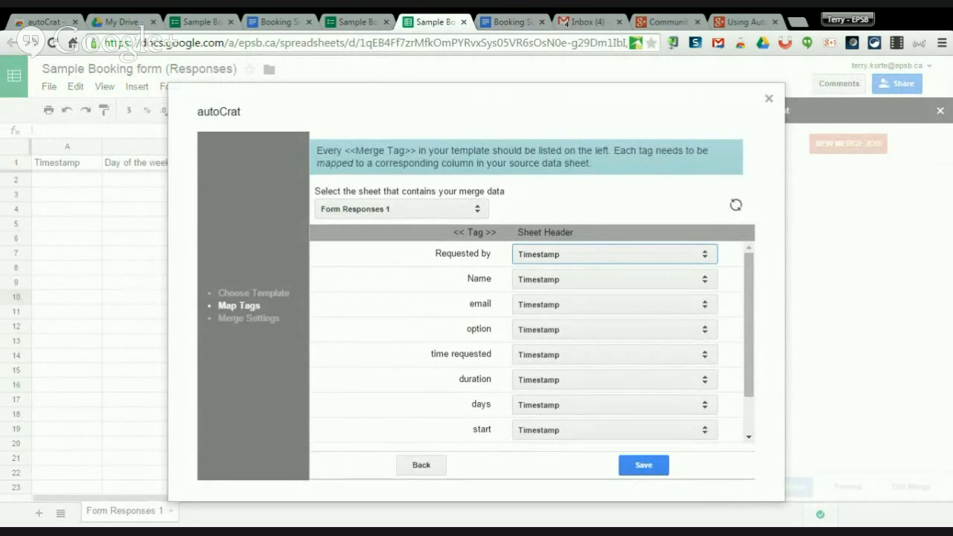
pyautogui.click(553, 338)
pyautogui.click(553, 283)
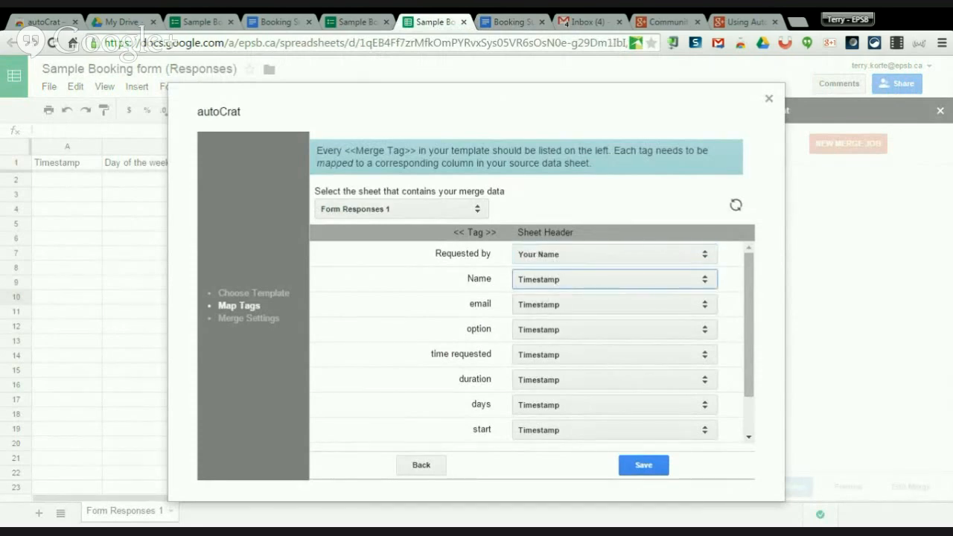
pyautogui.click(549, 365)
pyautogui.click(557, 309)
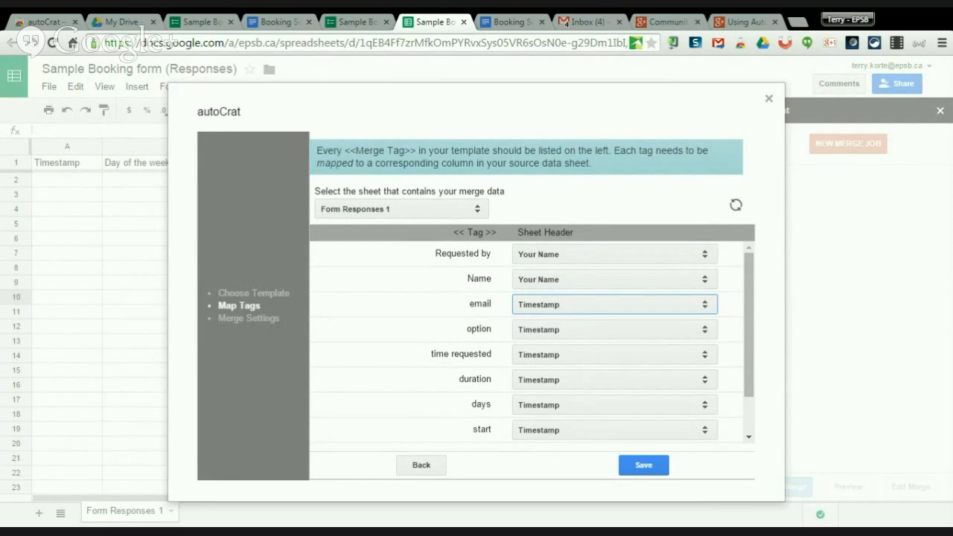
pyautogui.click(552, 374)
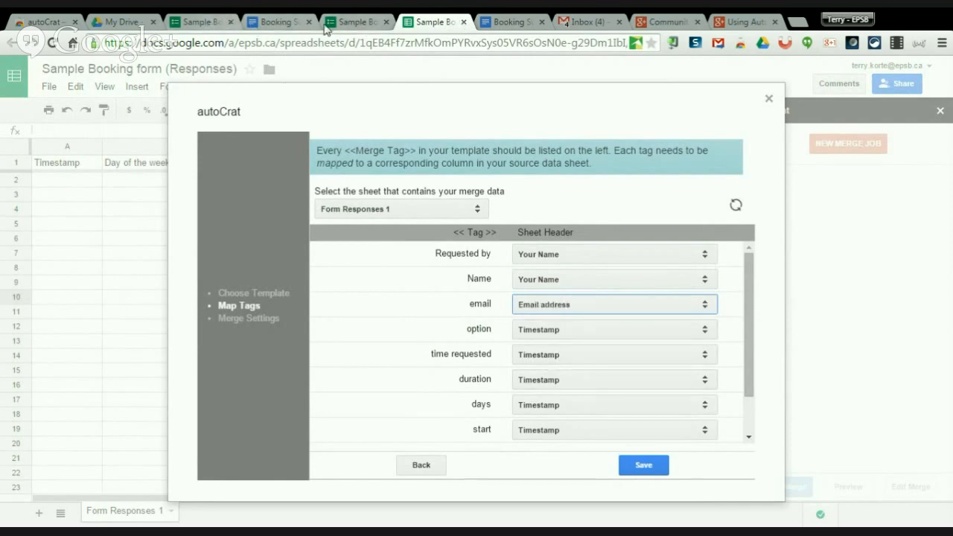
# Map option to 'Which option would you like?', time requested to Day of the week requested, duration to Duration.
pyautogui.click(539, 338)
pyautogui.click(552, 410)
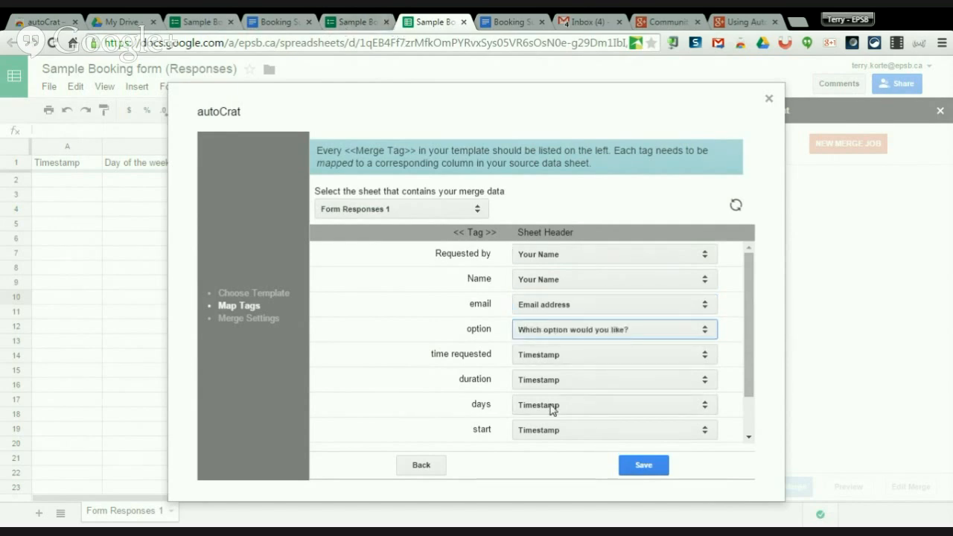
pyautogui.click(539, 359)
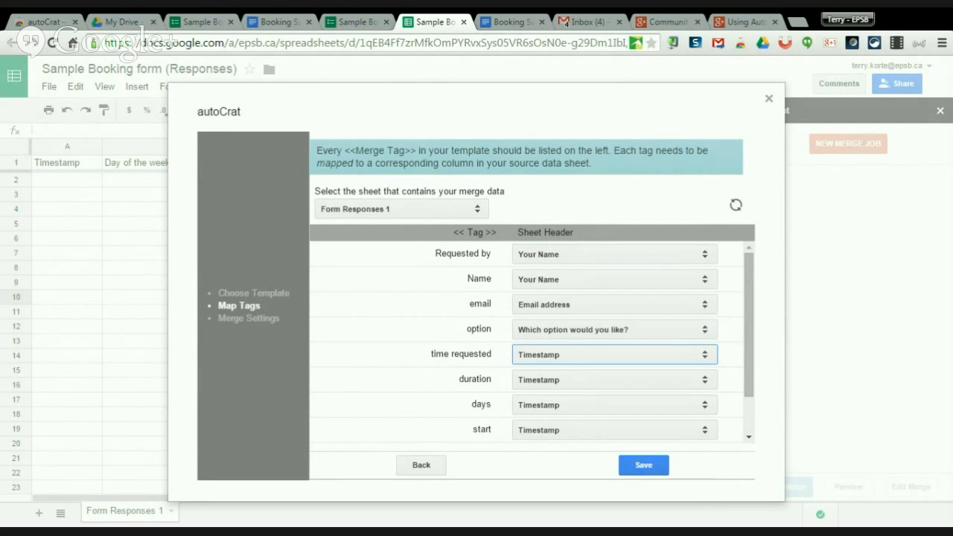
pyautogui.click(555, 385)
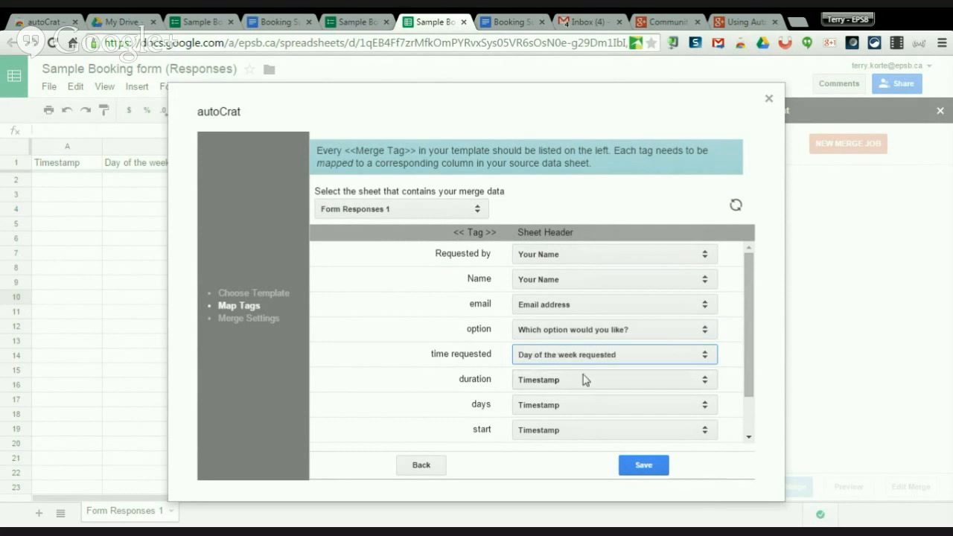
pyautogui.click(579, 385)
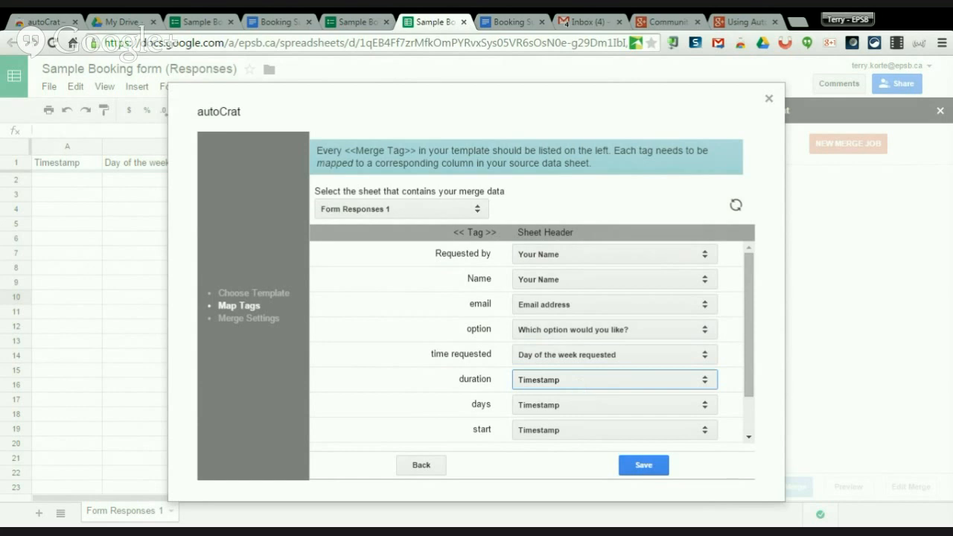
pyautogui.click(588, 430)
pyautogui.click(533, 405)
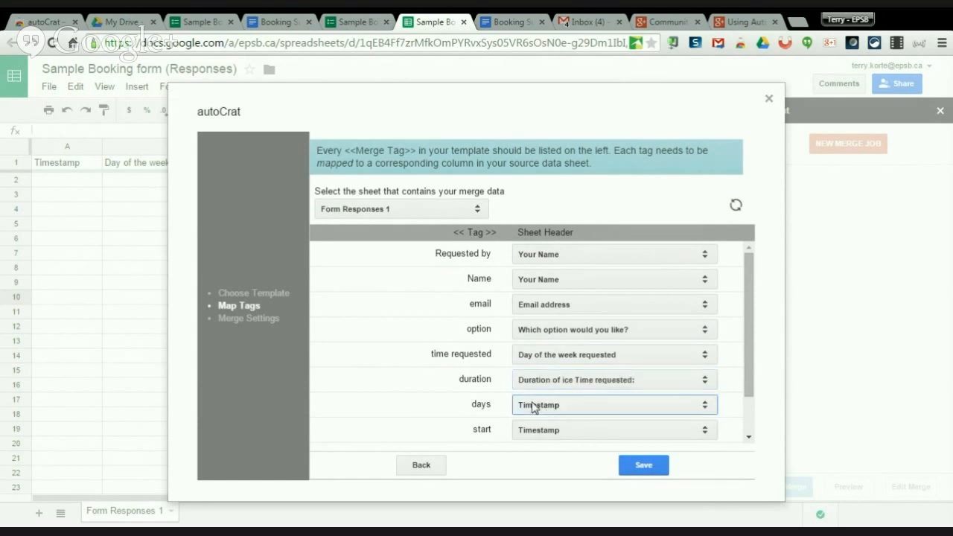
pyautogui.moveTo(747, 379); pyautogui.dragTo(751, 417)
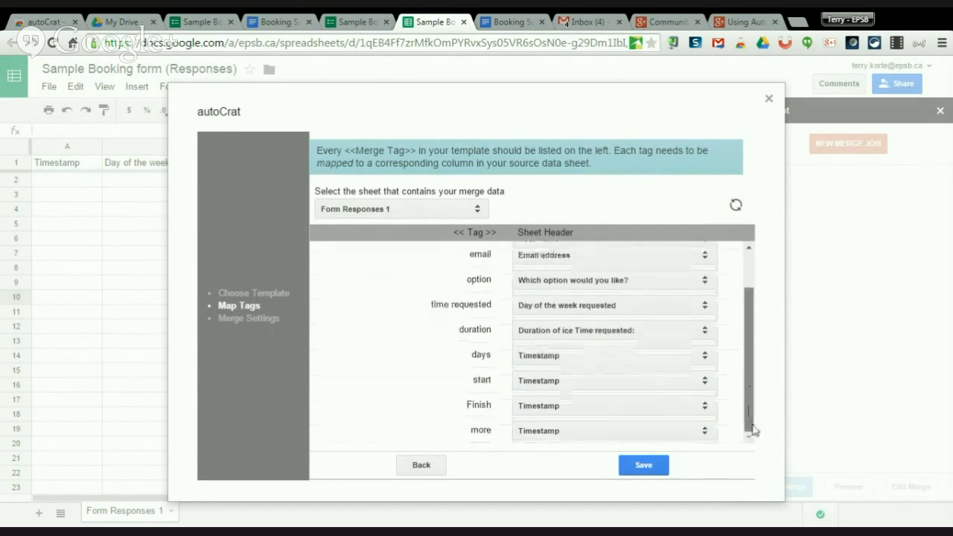
# Map days to 'Day of the week requested' and start to 'Ice Time requested starts at:'.
pyautogui.click(582, 356)
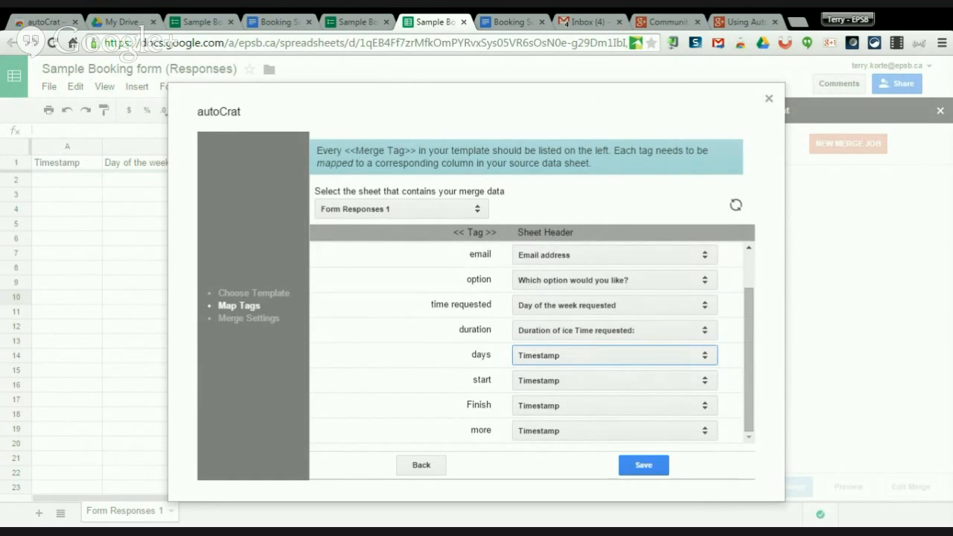
pyautogui.click(568, 385)
pyautogui.click(563, 384)
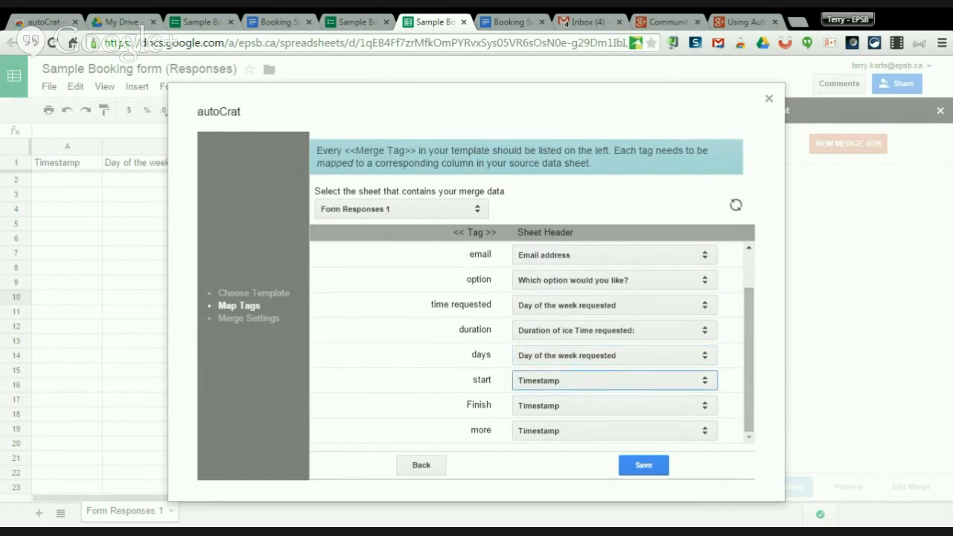
pyautogui.click(579, 410)
# Map Finish to 'Ice Time requested starts at:' and more to 'Special Instructions'.
pyautogui.click(580, 409)
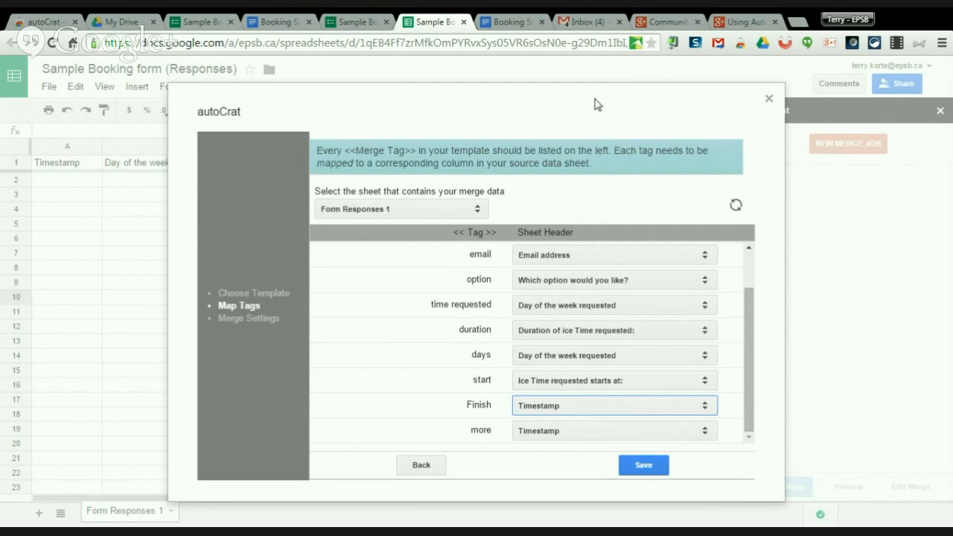
pyautogui.moveTo(593, 101); pyautogui.dragTo(591, 80)
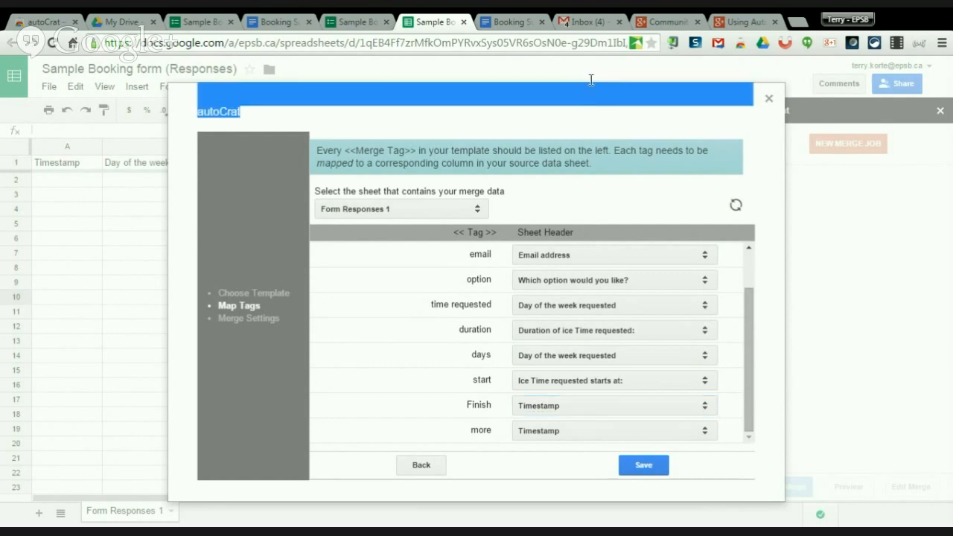
pyautogui.click(623, 414)
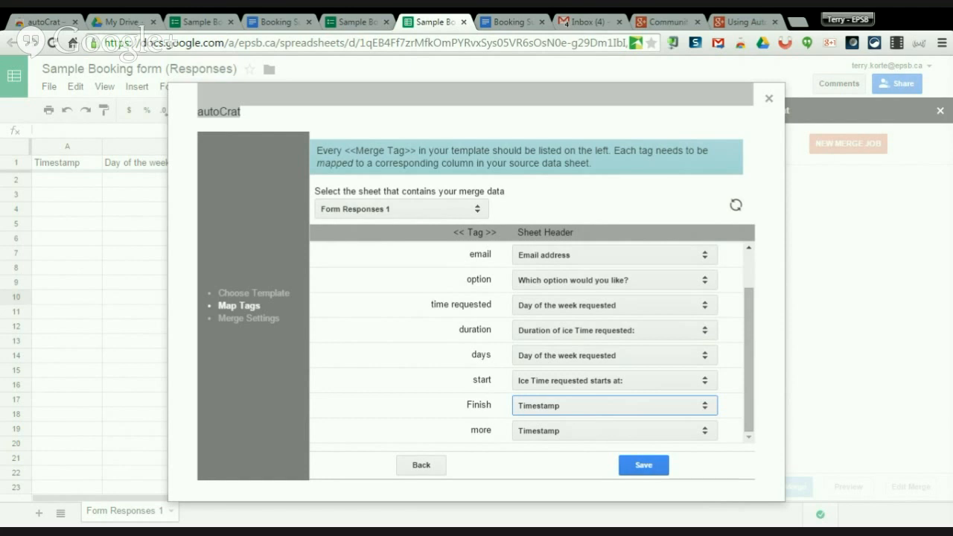
pyautogui.click(580, 480)
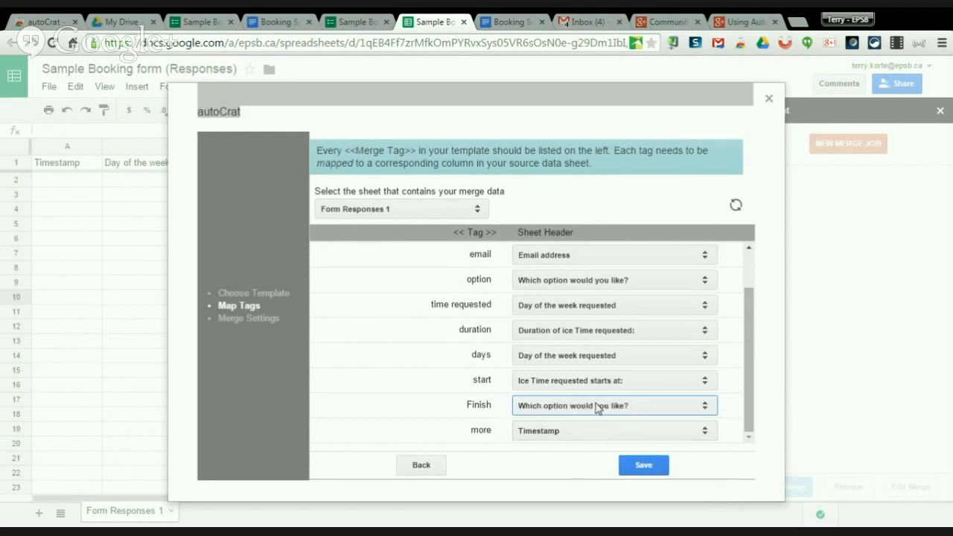
pyautogui.click(589, 438)
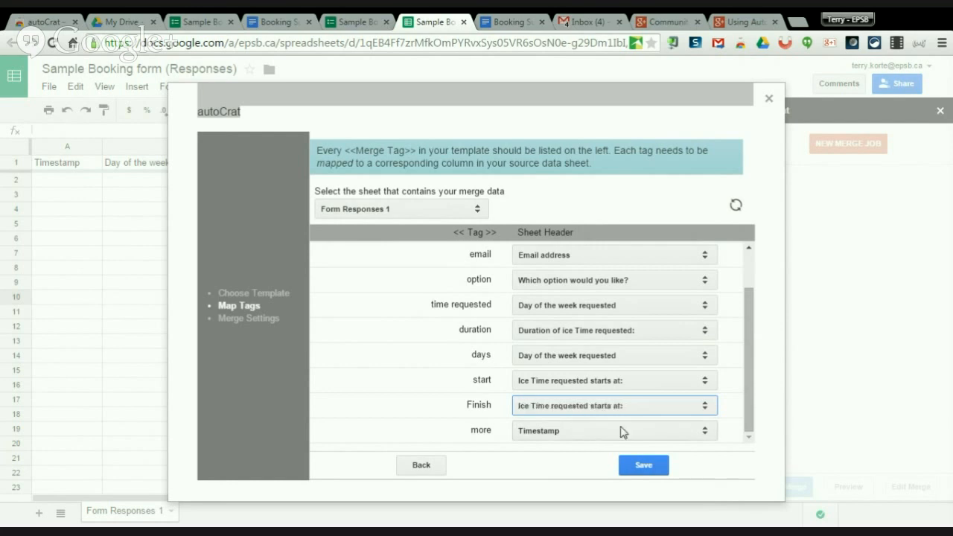
pyautogui.click(587, 435)
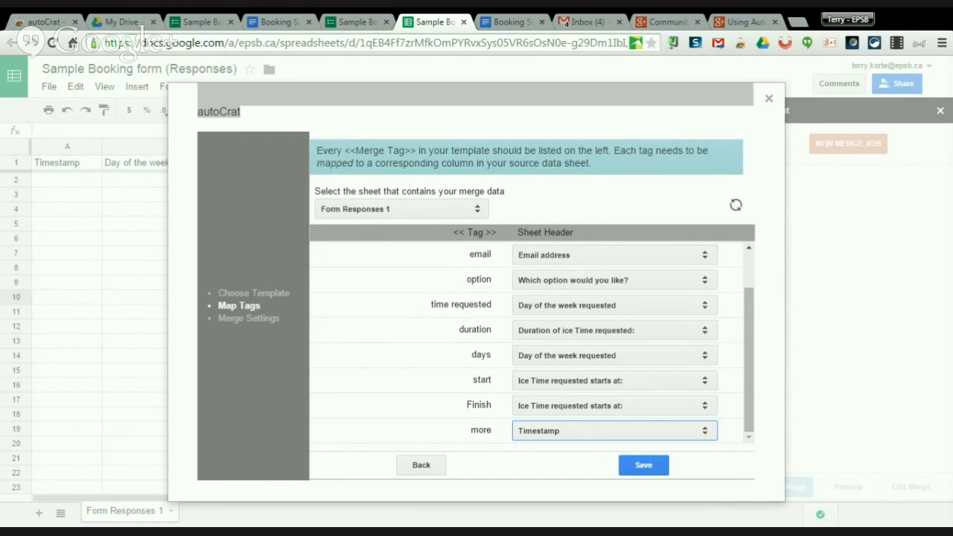
pyautogui.click(678, 497)
pyautogui.press('Down')
pyautogui.press('Down')
pyautogui.press('Down')
# Save the tag mapping and set the file naming convention to 'Booking request for $yourName'.
pyautogui.click(642, 466)
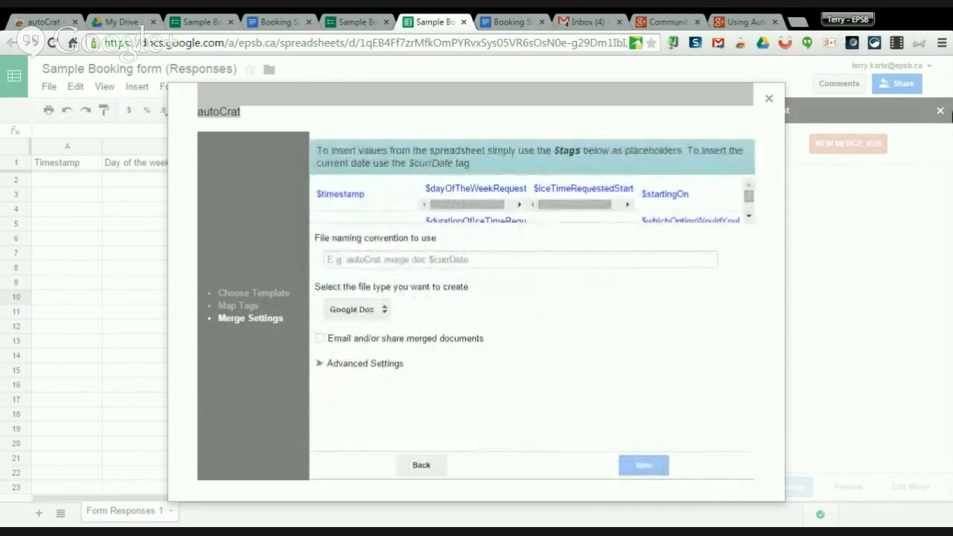
pyautogui.click(367, 259)
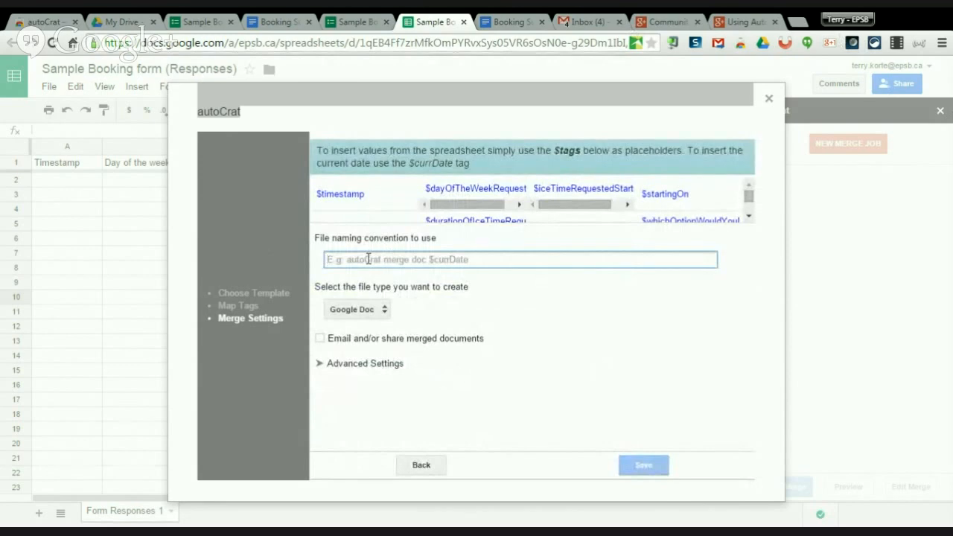
pyautogui.write('Booking reques')
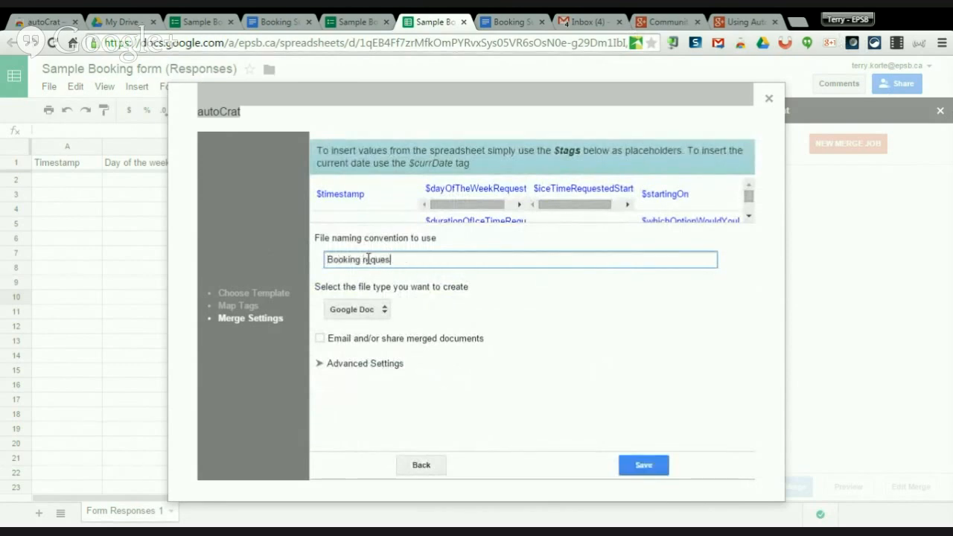
pyautogui.write('t for')
pyautogui.moveTo(748, 203); pyautogui.dragTo(748, 211)
pyautogui.moveTo(373, 216); pyautogui.dragTo(314, 215)
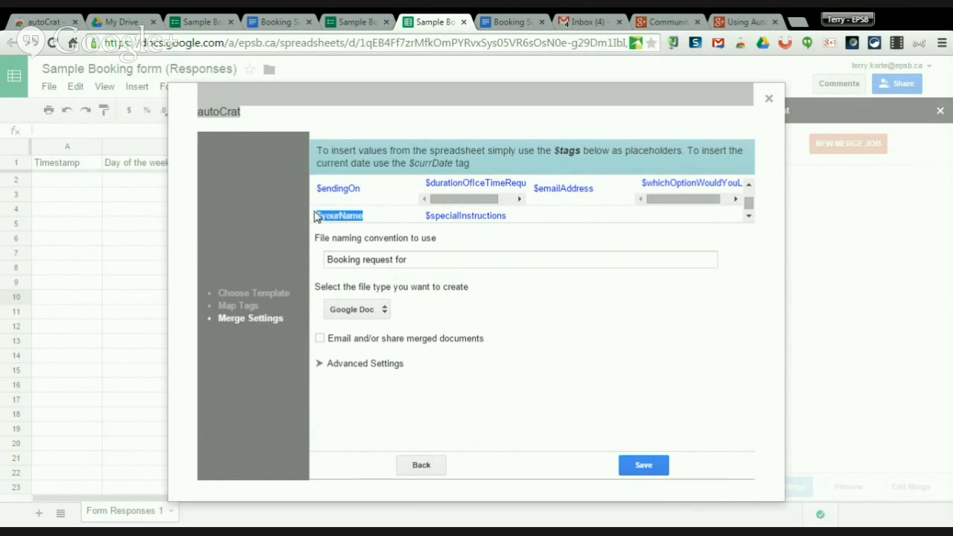
pyautogui.click(434, 259)
pyautogui.write('$yourName')
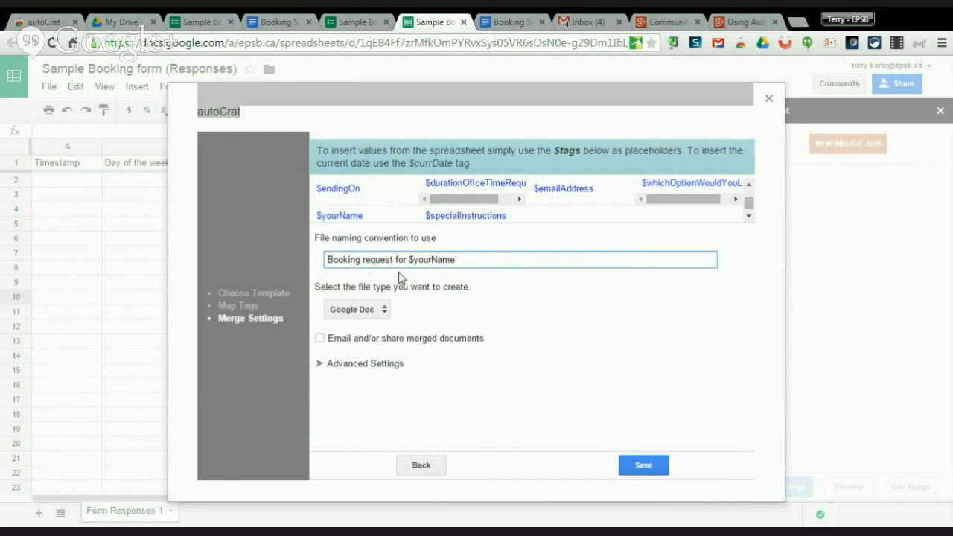
pyautogui.click(380, 317)
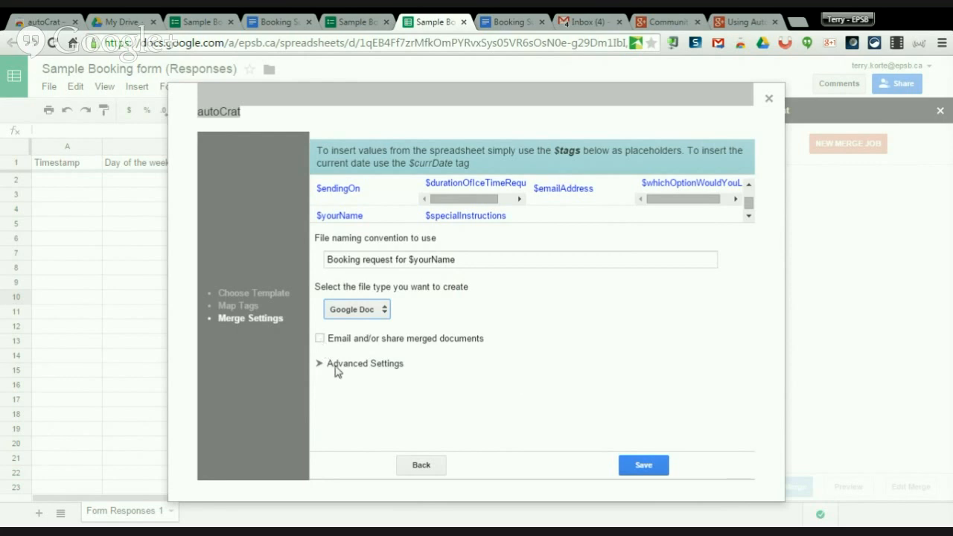
# Turn on emailing of merged documents, with $emailAddress as the recipient.
pyautogui.click(321, 341)
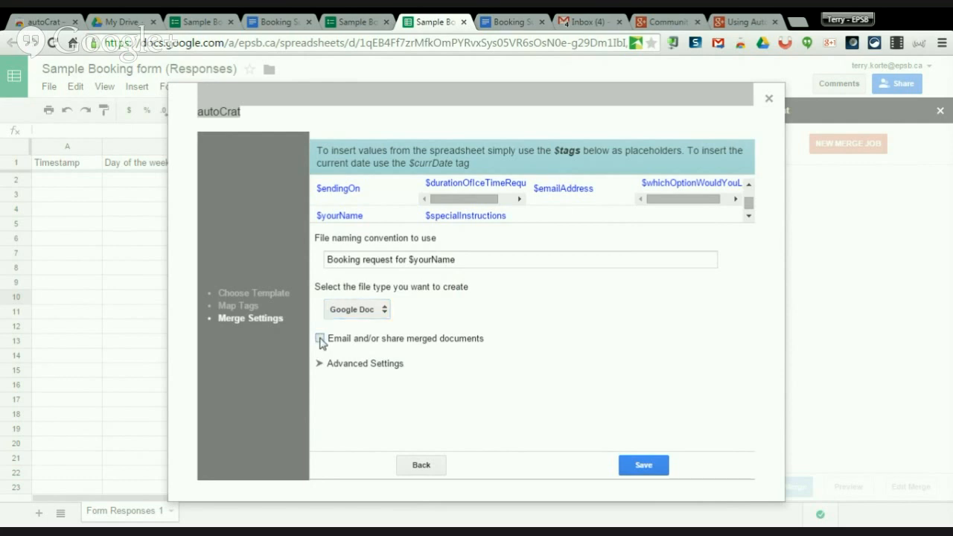
pyautogui.scroll(-1, 476, 400)
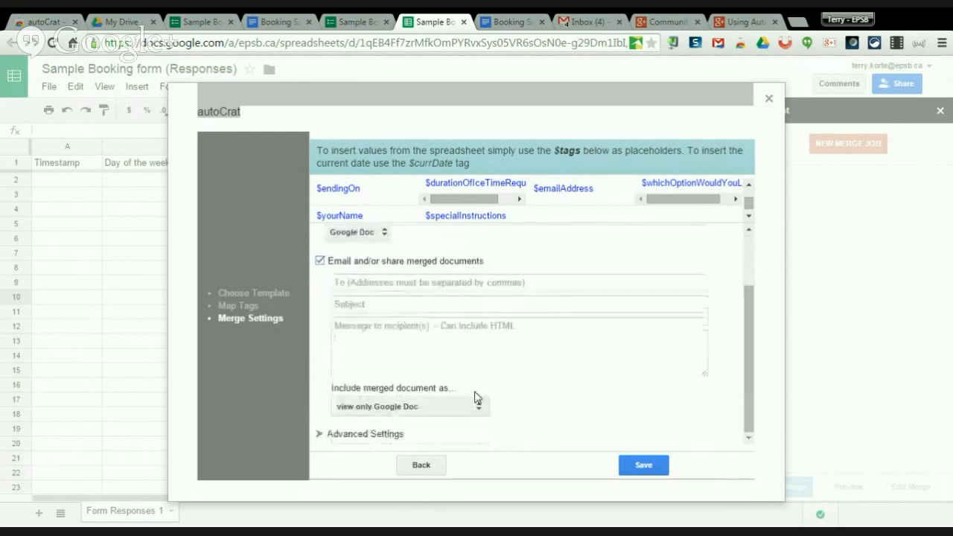
pyautogui.click(357, 283)
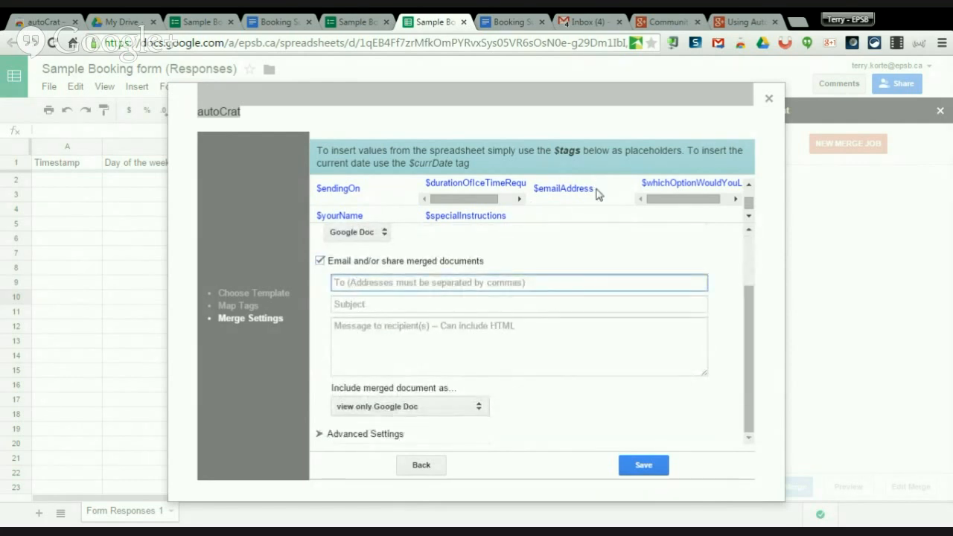
pyautogui.moveTo(598, 191); pyautogui.dragTo(539, 192)
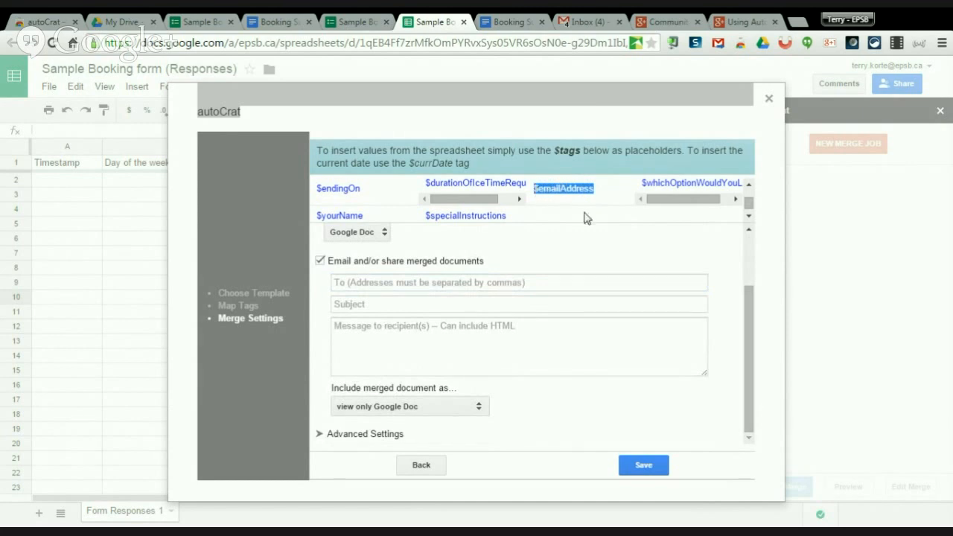
pyautogui.click(385, 282)
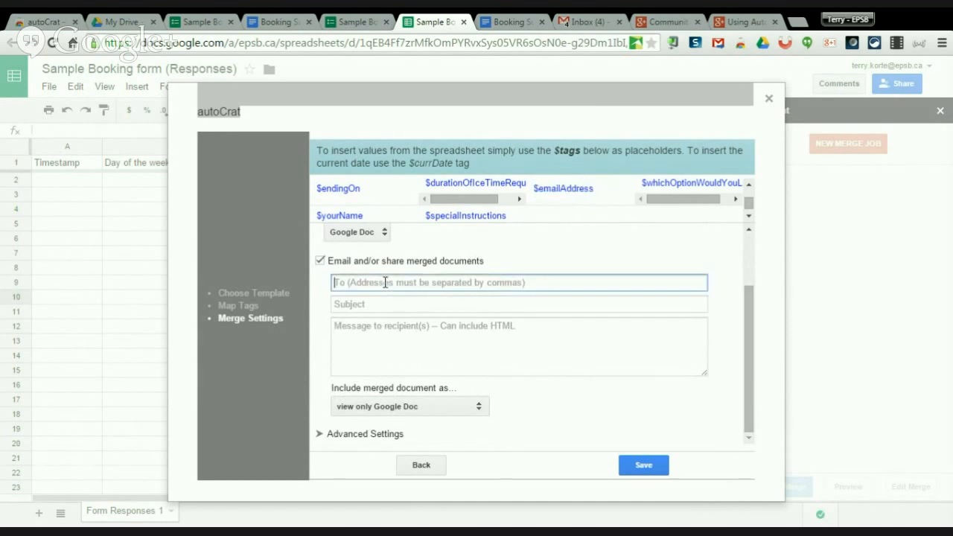
pyautogui.write('$emailAddress')
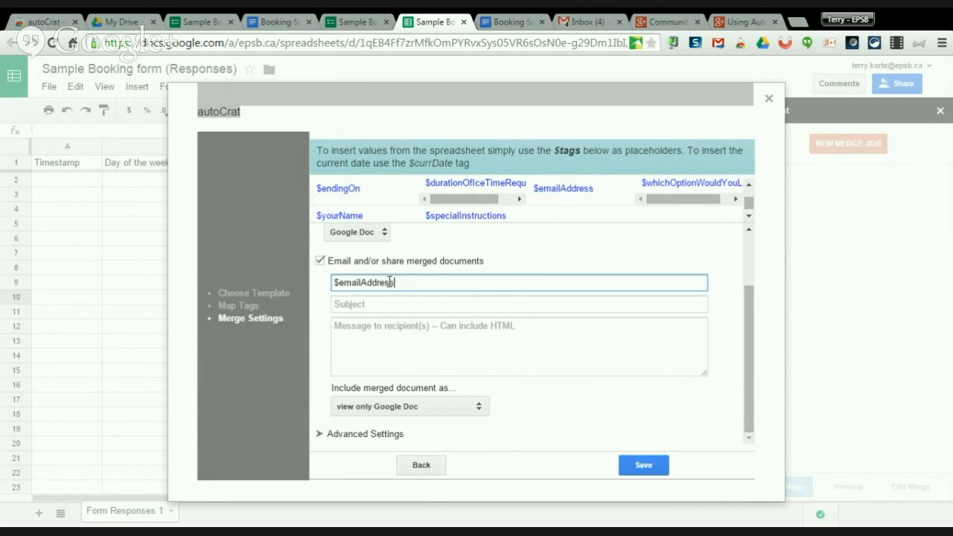
# Give the email the subject 'your Booking form' and a short message, then check the attachment type.
pyautogui.click(389, 307)
pyautogui.write('your Booking form')
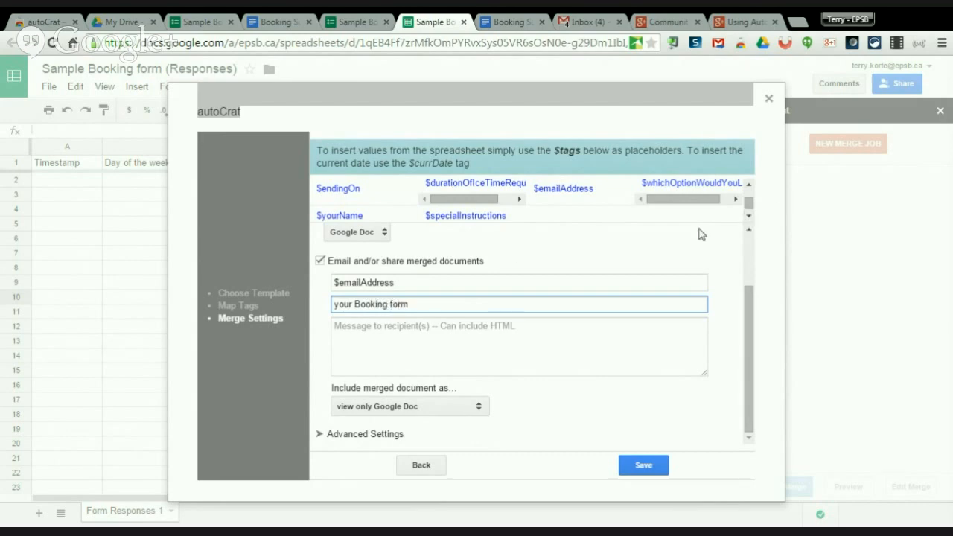
pyautogui.click(416, 332)
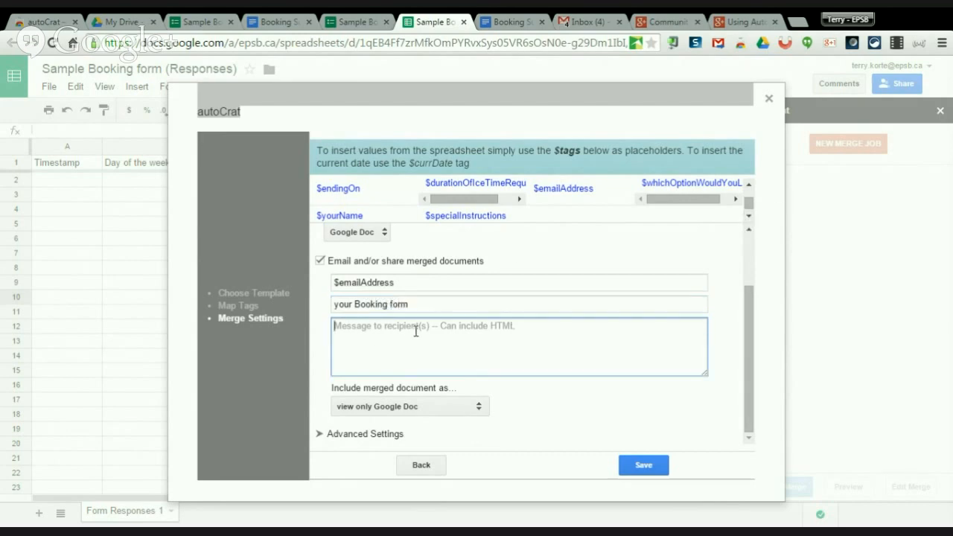
pyautogui.write('Message')
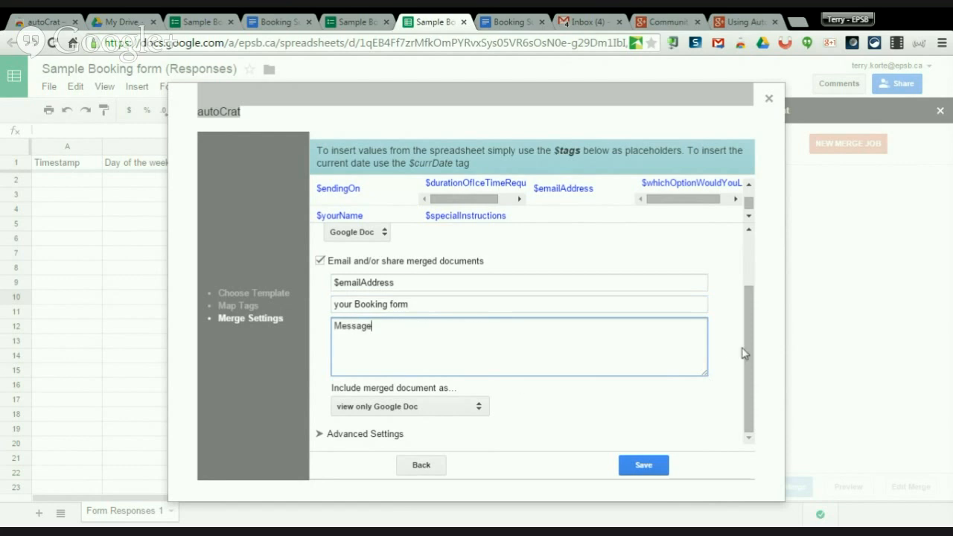
pyautogui.moveTo(749, 344); pyautogui.dragTo(749, 356)
pyautogui.click(478, 409)
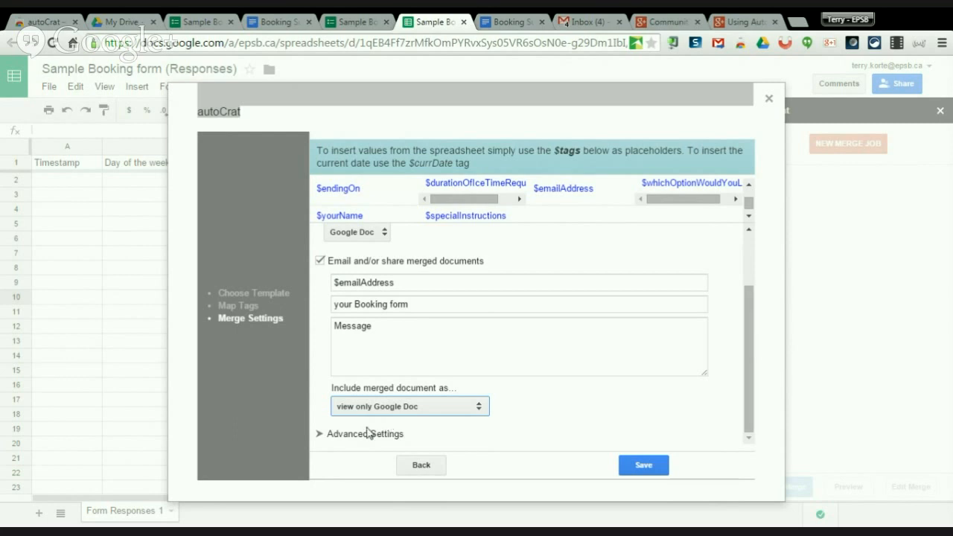
# Review the run-on-form-submit advanced setting and save the 'new Booking form' merge job.
pyautogui.click(321, 435)
pyautogui.scroll(-3, 610, 385)
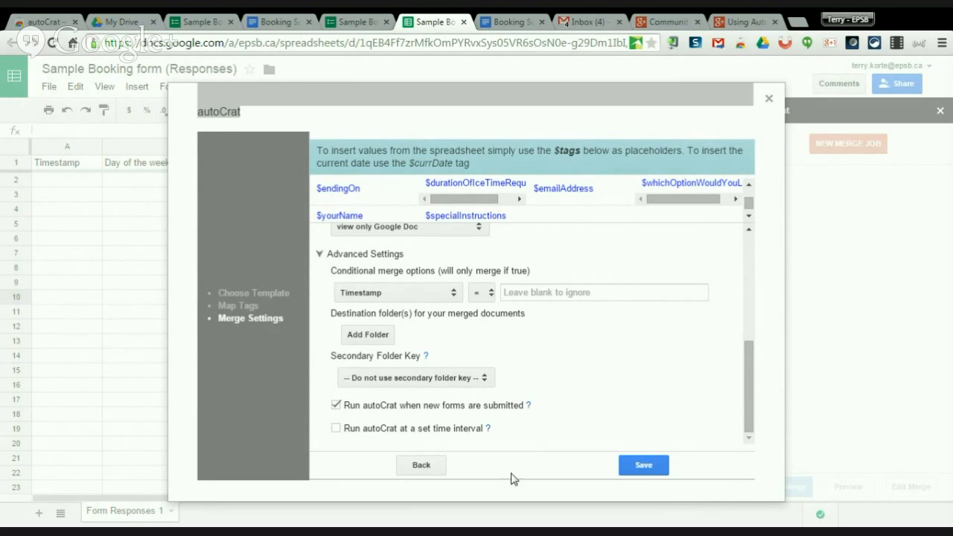
pyautogui.click(641, 464)
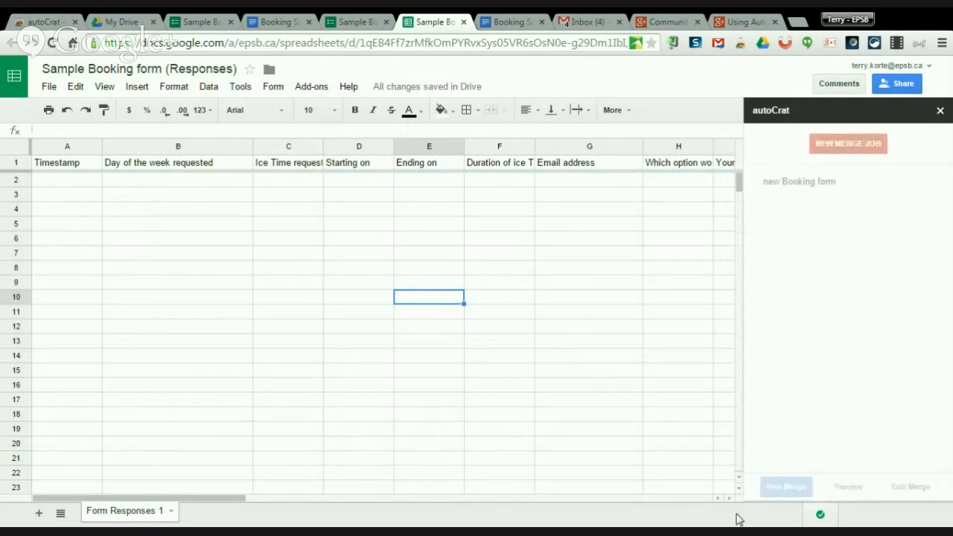
# Open the live Sample Booking form, enter the respondent's name and e-mail, and choose Option 1.
pyautogui.click(356, 21)
pyautogui.click(201, 21)
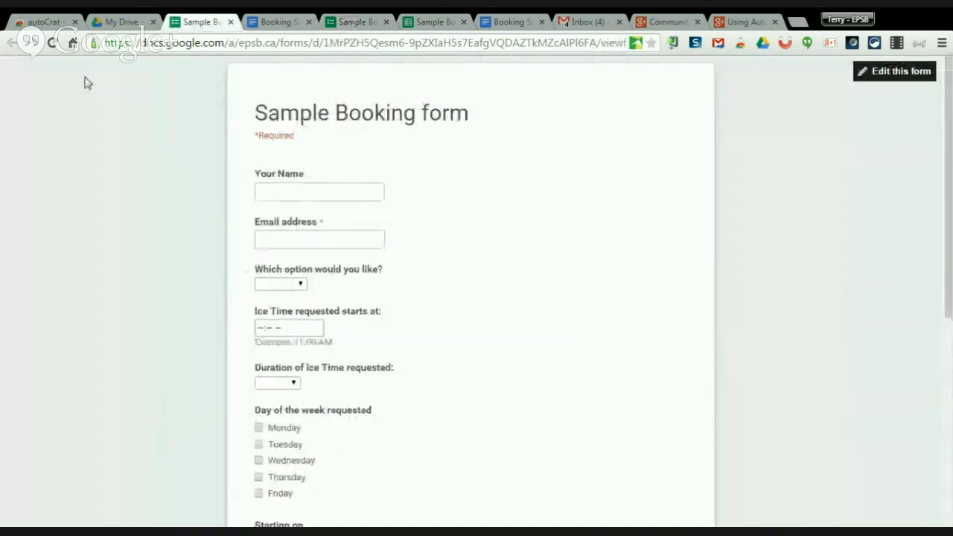
pyautogui.click(341, 193)
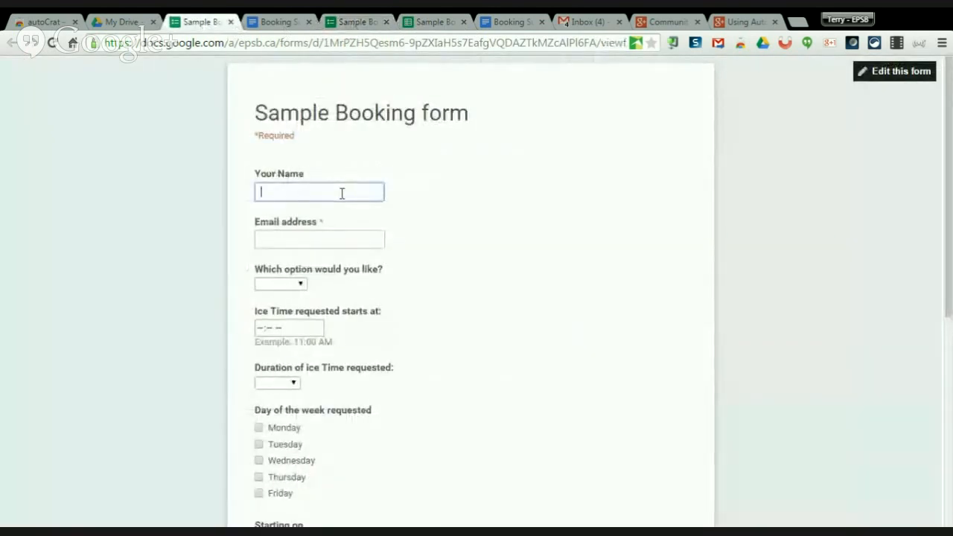
pyautogui.press('Tab')
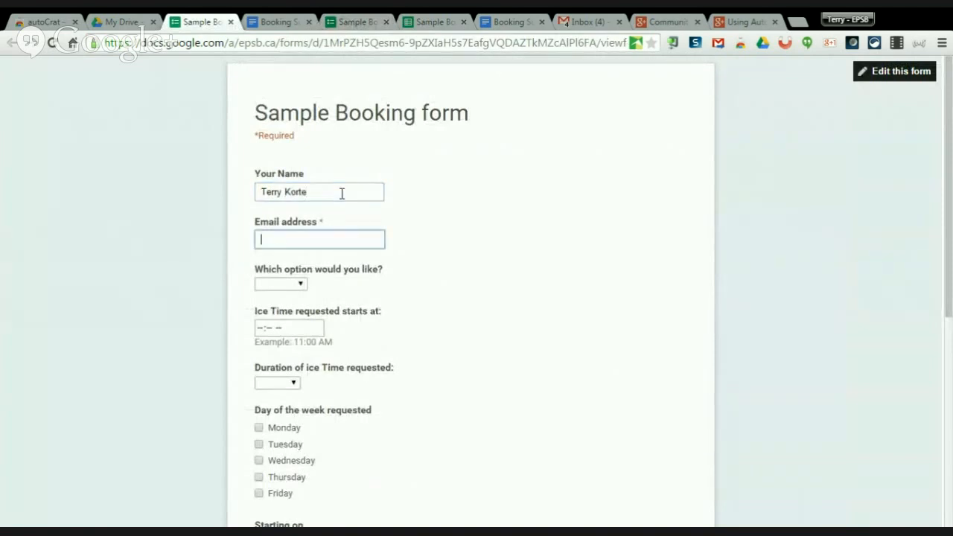
pyautogui.press('Tab')
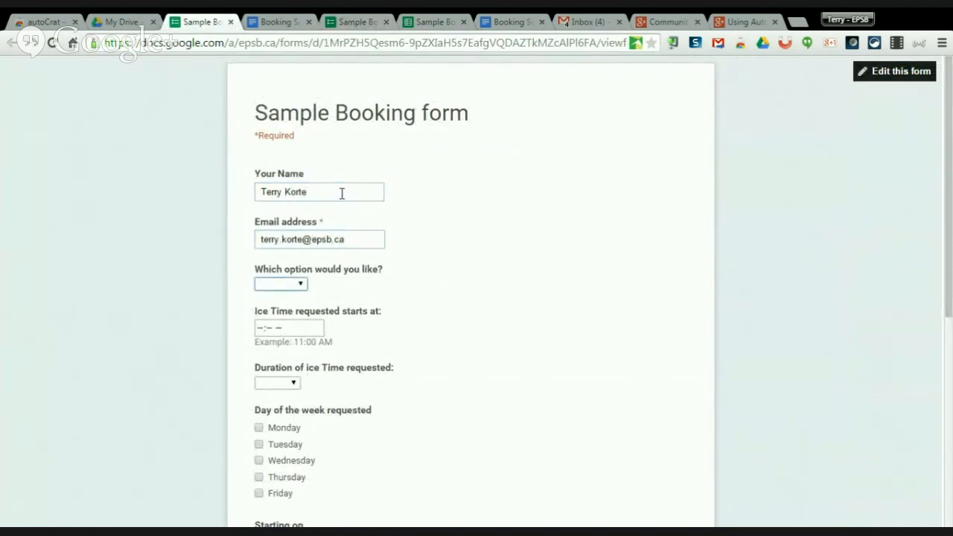
pyautogui.press('Down')
# Set ice time start 12:00, duration 75 min, and request Tuesday and Wednesday.
pyautogui.click(260, 329)
pyautogui.write('12:')
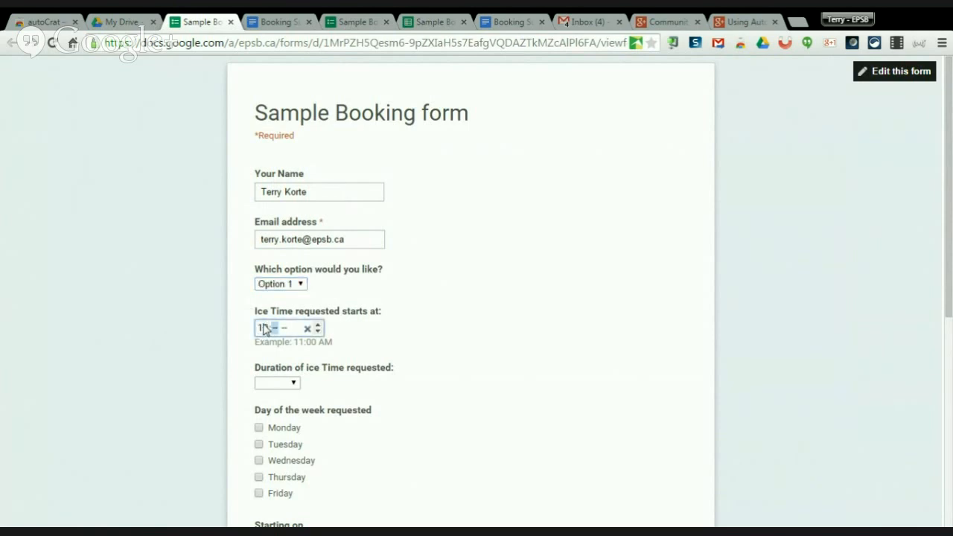
pyautogui.write('00')
pyautogui.click(292, 384)
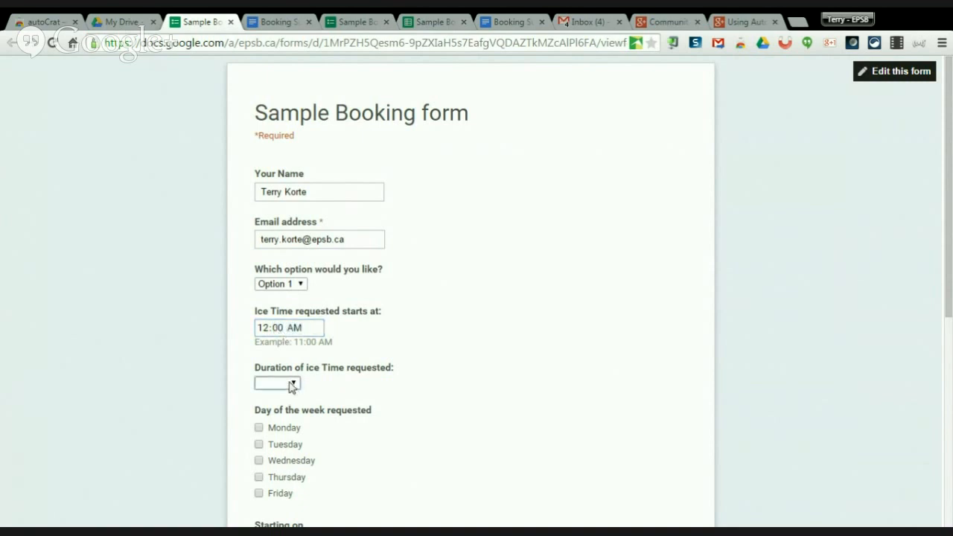
pyautogui.click(277, 422)
pyautogui.scroll(-2, 403, 392)
pyautogui.click(259, 321)
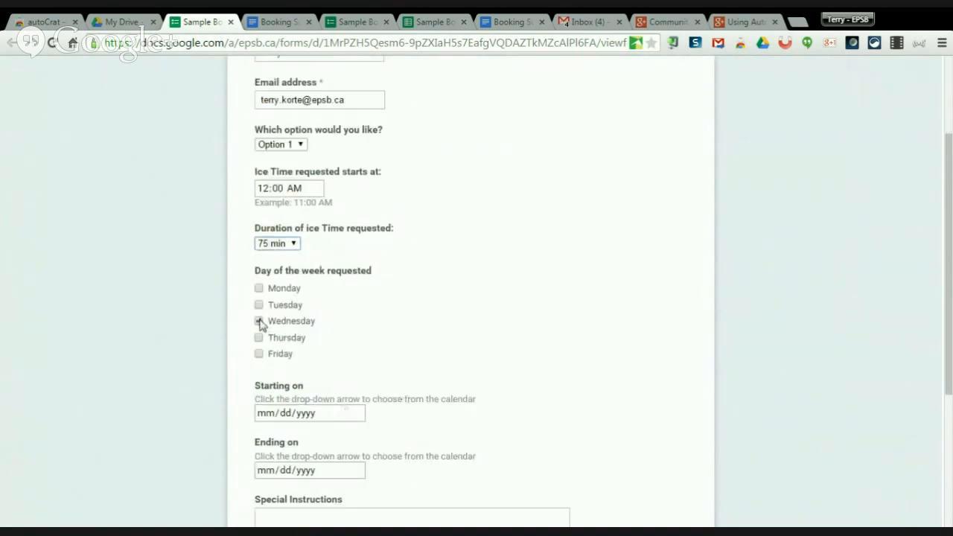
pyautogui.click(259, 306)
pyautogui.scroll(-1, 468, 358)
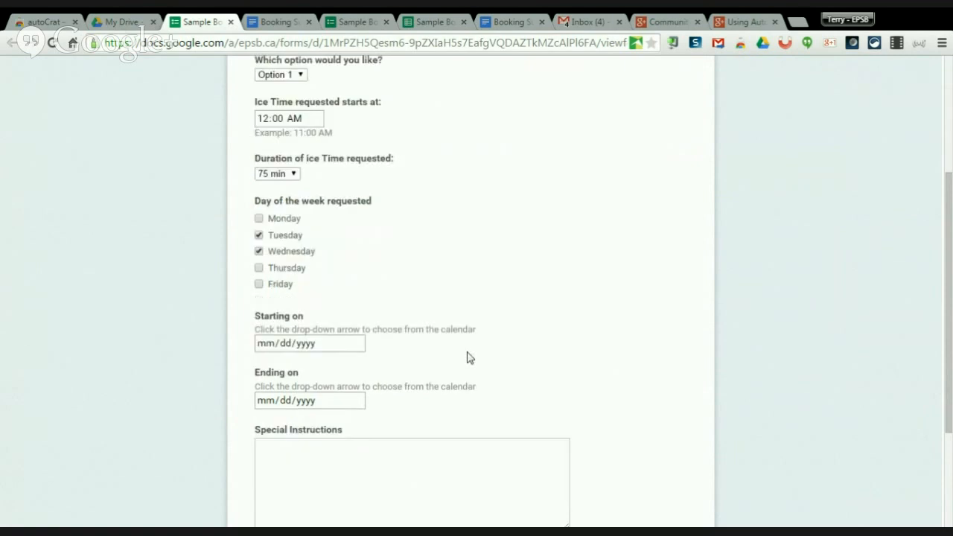
# Pick dates 03/05/2015 to 03/31/2015, add the special instructions and submit the booking.
pyautogui.click(358, 344)
pyautogui.click(377, 400)
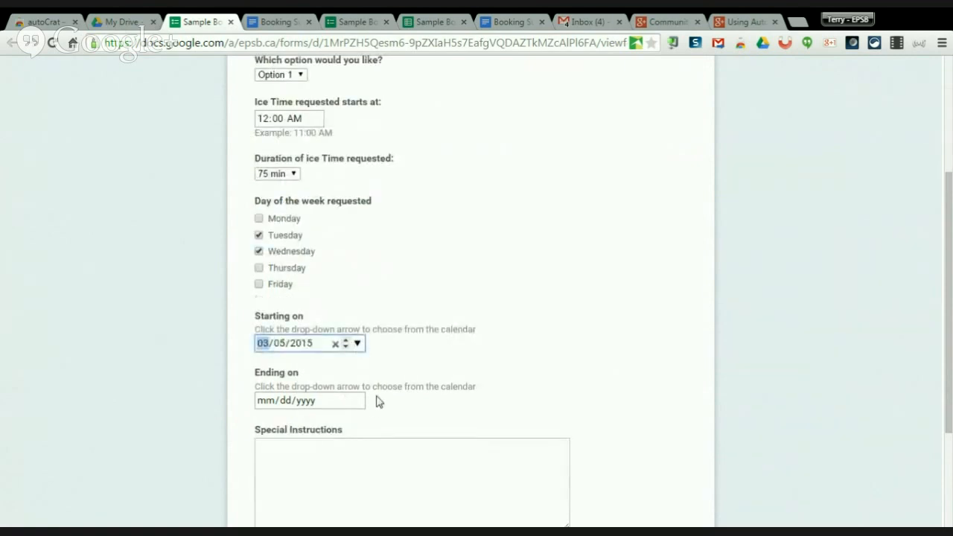
pyautogui.scroll(-2, 370, 350)
pyautogui.click(356, 260)
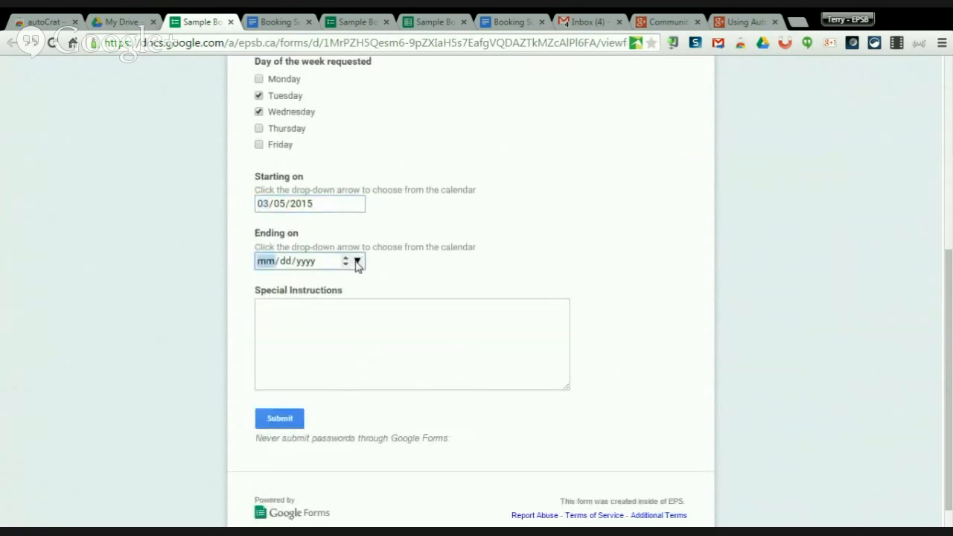
pyautogui.click(445, 374)
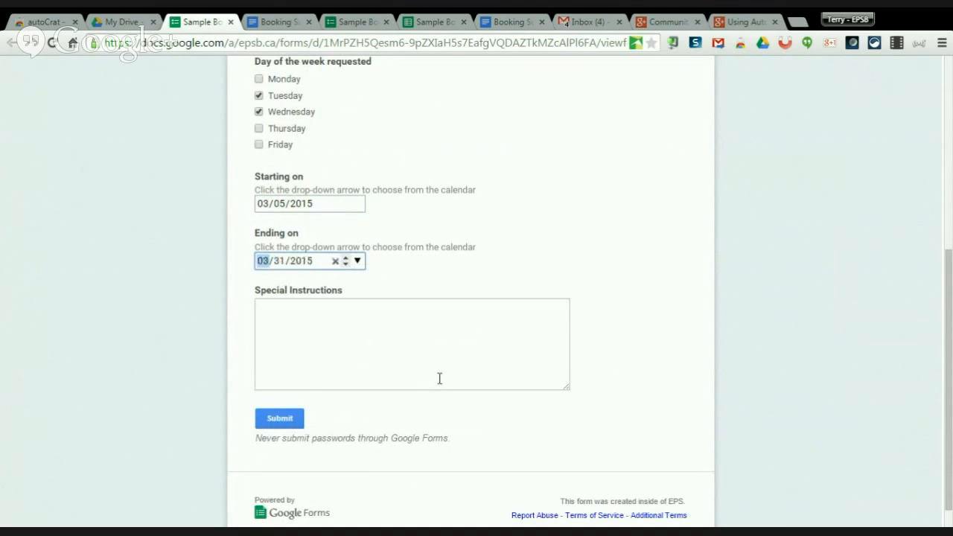
pyautogui.click(390, 350)
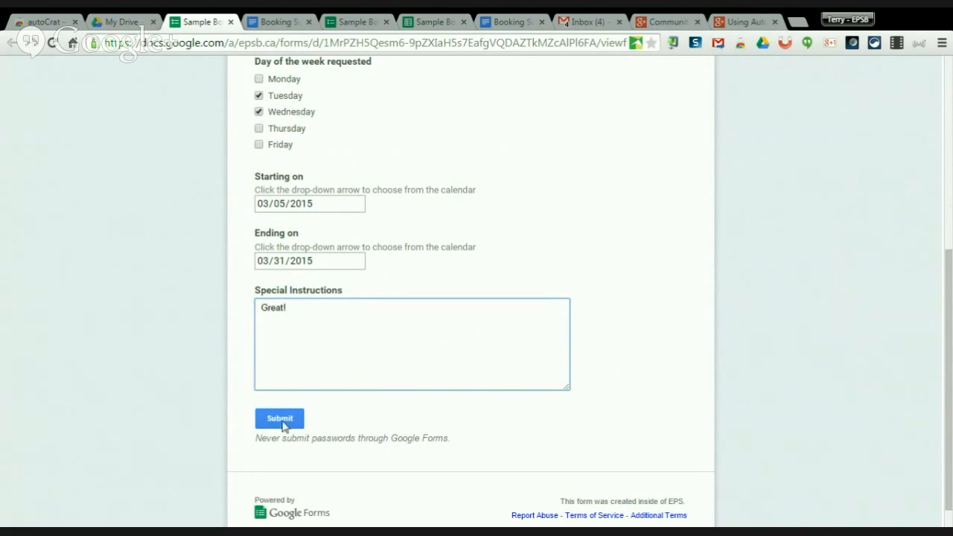
pyautogui.click(280, 419)
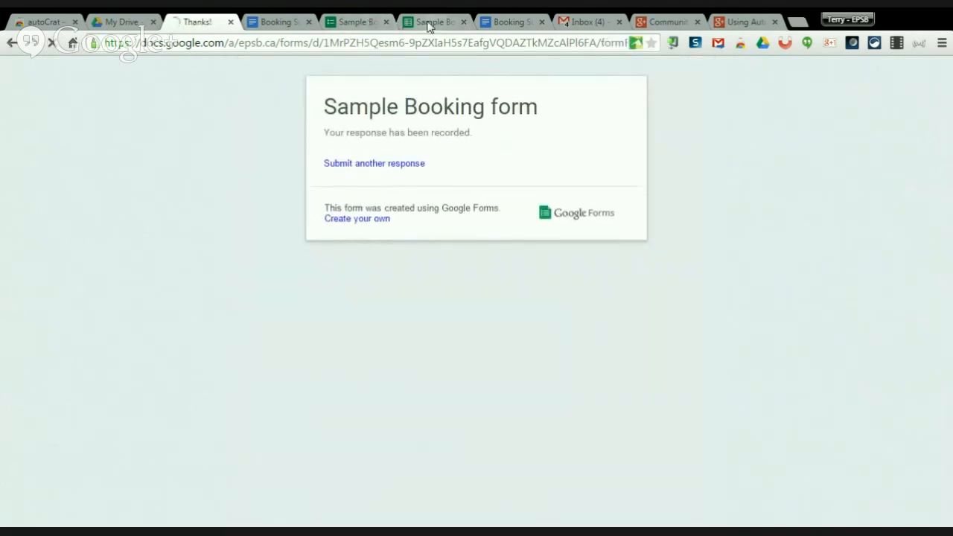
pyautogui.click(430, 23)
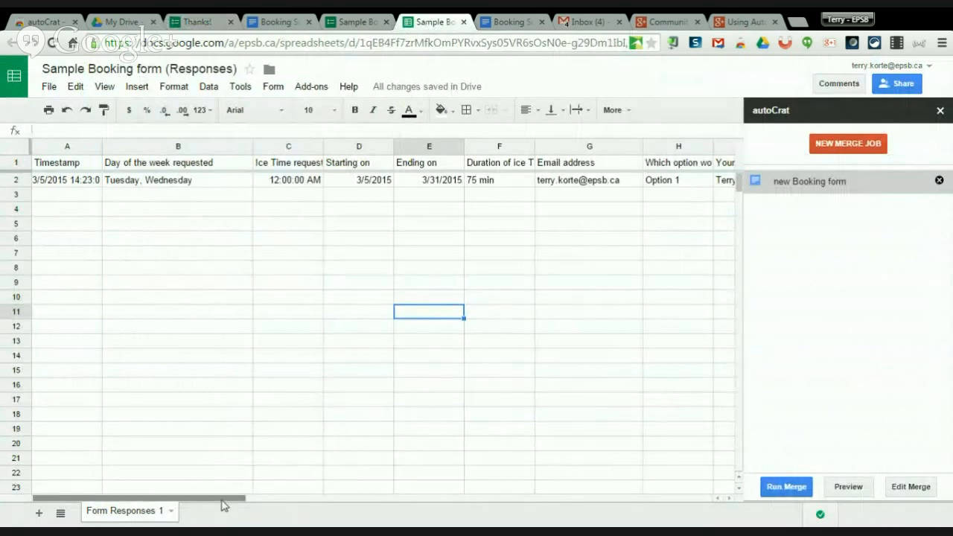
# Run the autoCrat merge on the test response and dismiss the merge status report.
pyautogui.moveTo(223, 504); pyautogui.dragTo(434, 489)
pyautogui.click(790, 487)
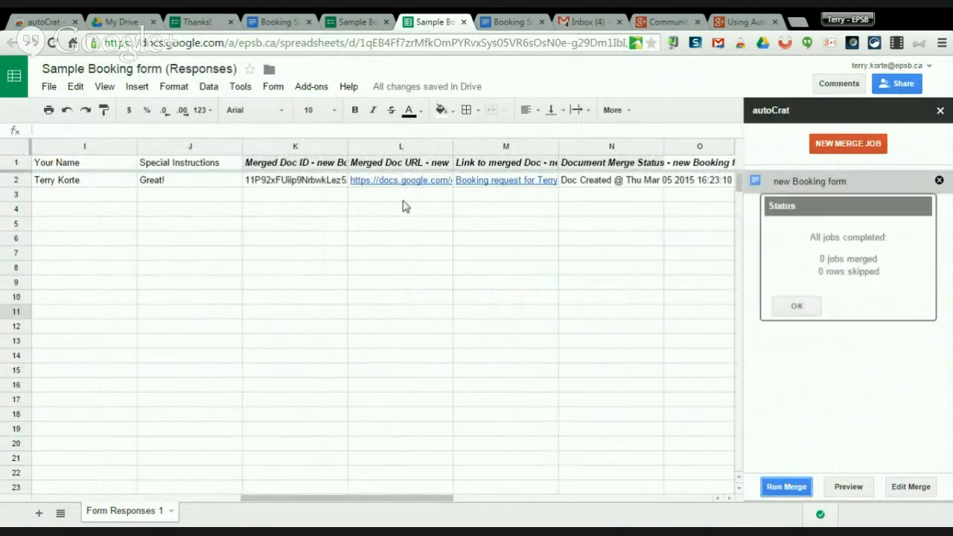
pyautogui.click(806, 308)
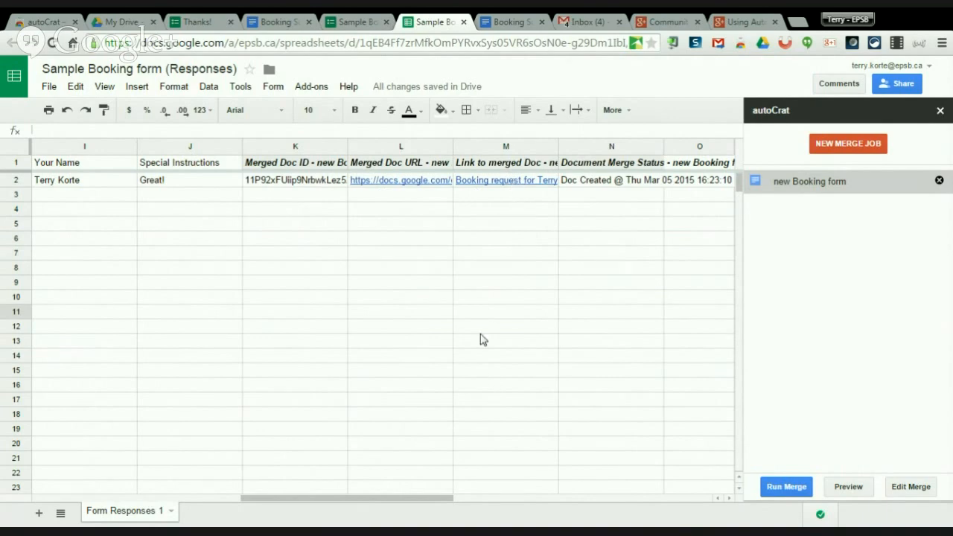
pyautogui.click(119, 24)
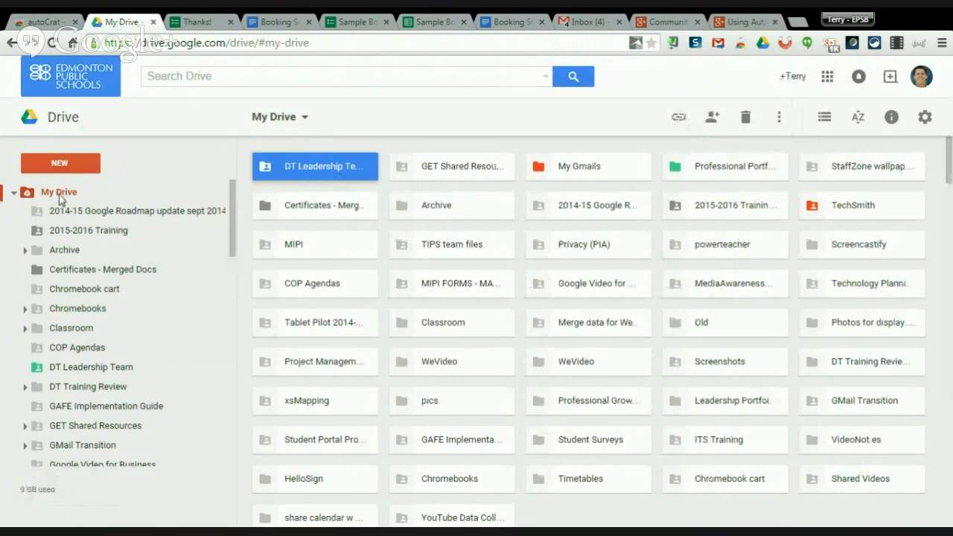
# Open the merged booking request Doc from Drive's Recent files, then go to Gmail.
pyautogui.click(14, 193)
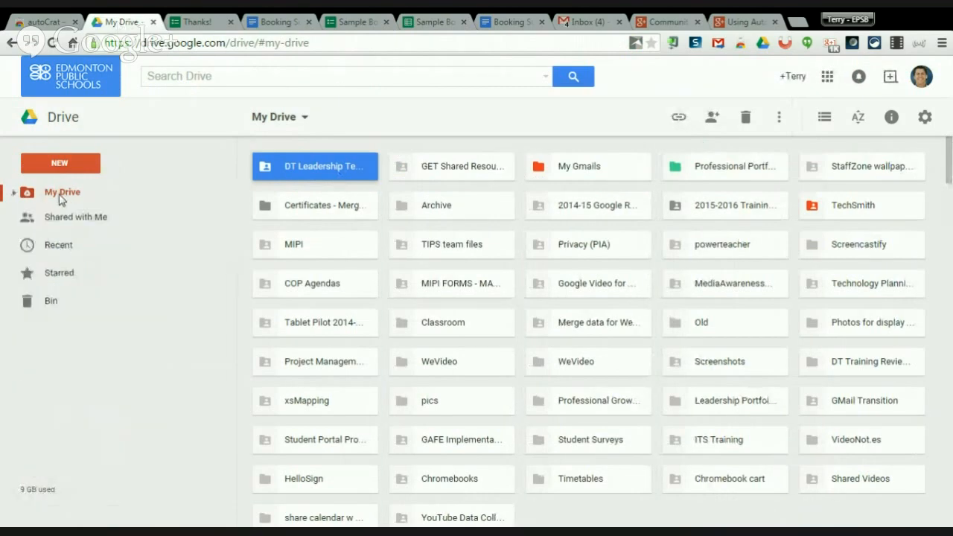
pyautogui.click(13, 193)
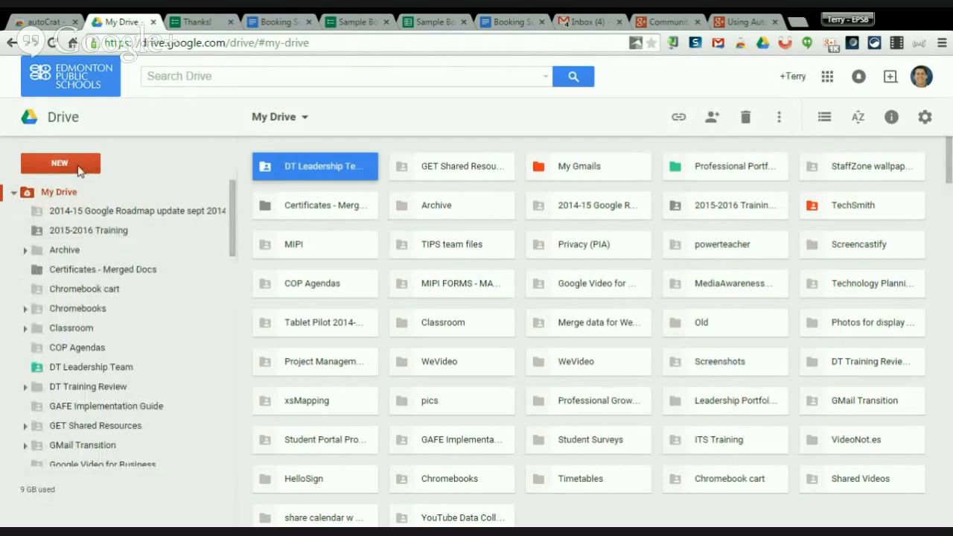
pyautogui.click(13, 193)
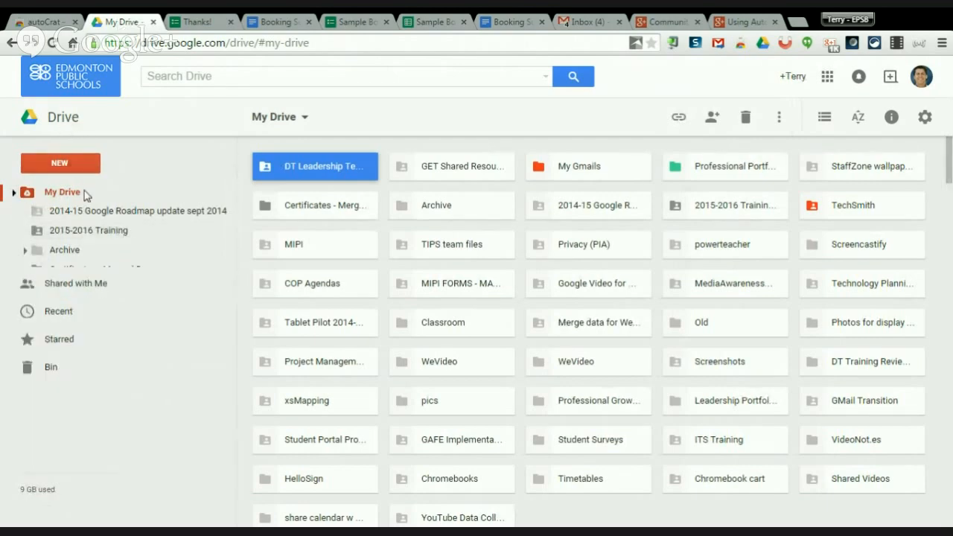
pyautogui.click(57, 250)
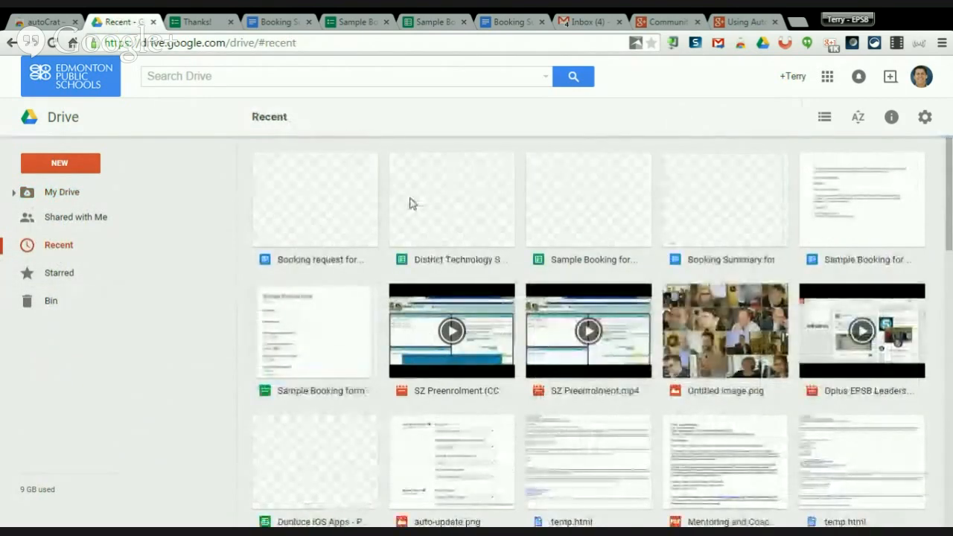
pyautogui.doubleClick(326, 199)
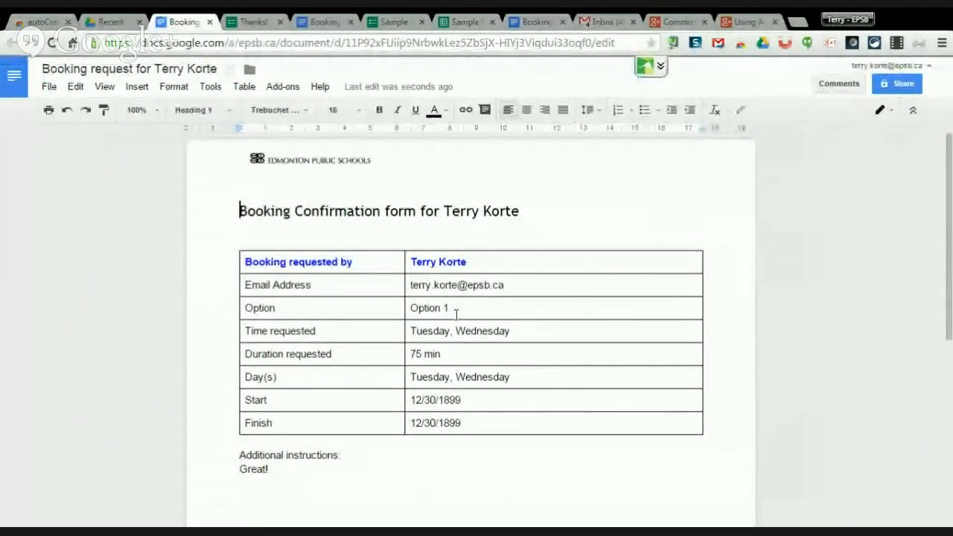
pyautogui.click(602, 22)
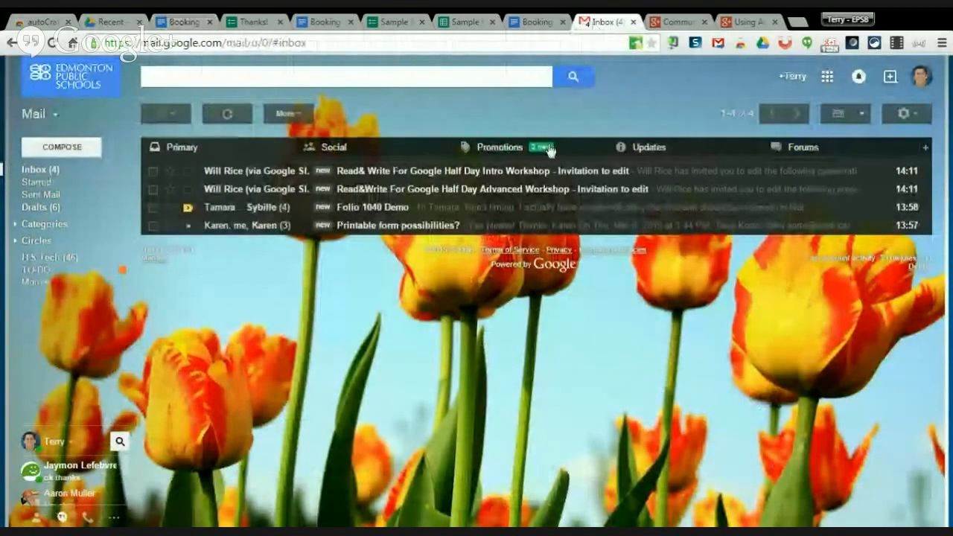
# Refresh the inbox and open the 'your Booking form' email with the shared booking Doc.
pyautogui.click(47, 172)
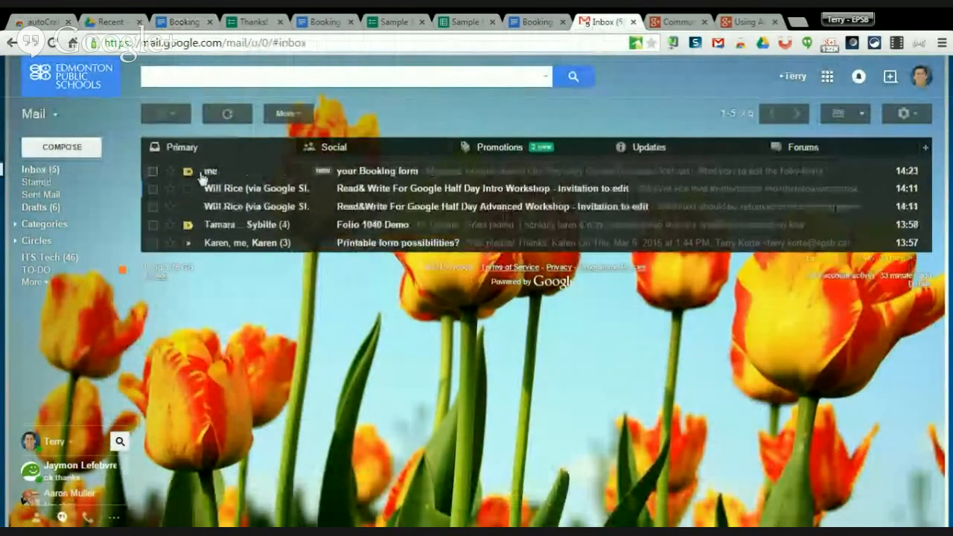
pyautogui.click(440, 176)
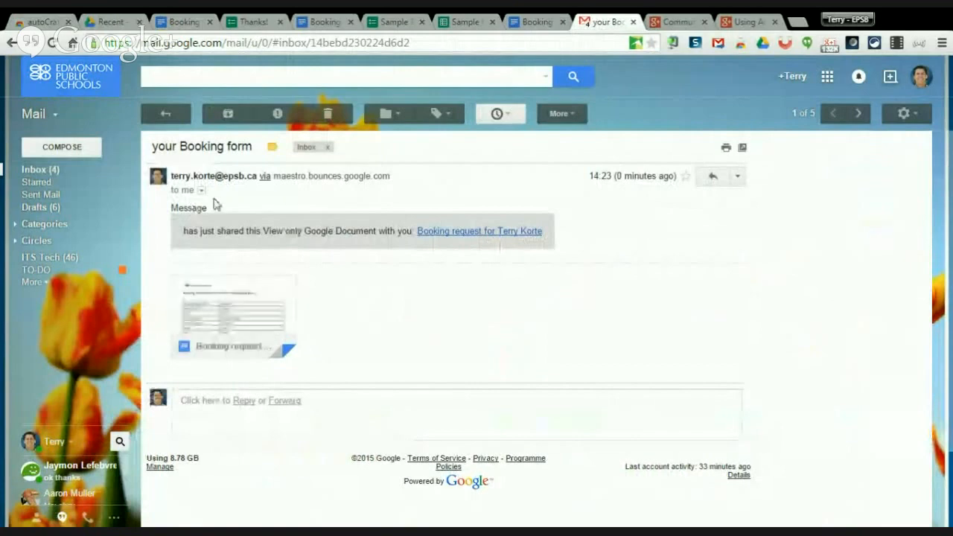
pyautogui.moveTo(255, 303)
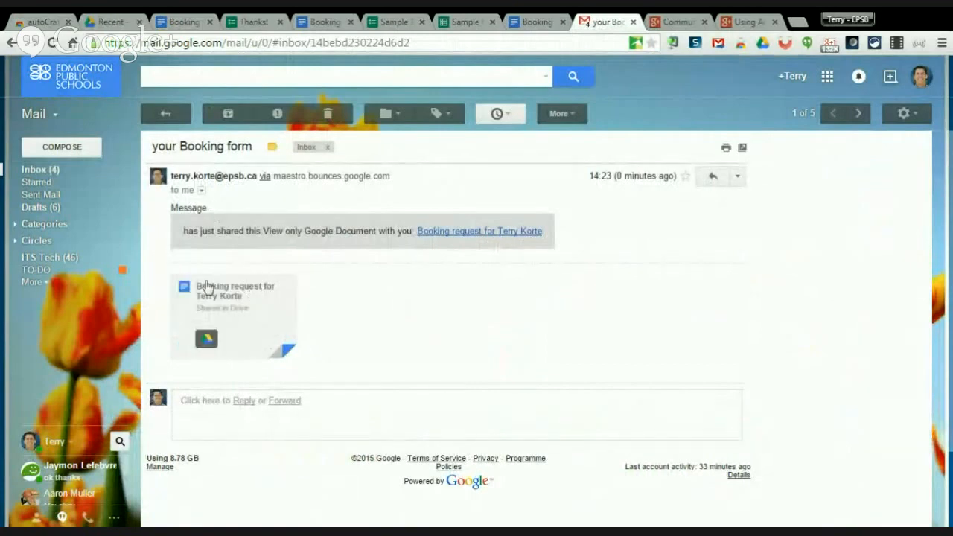